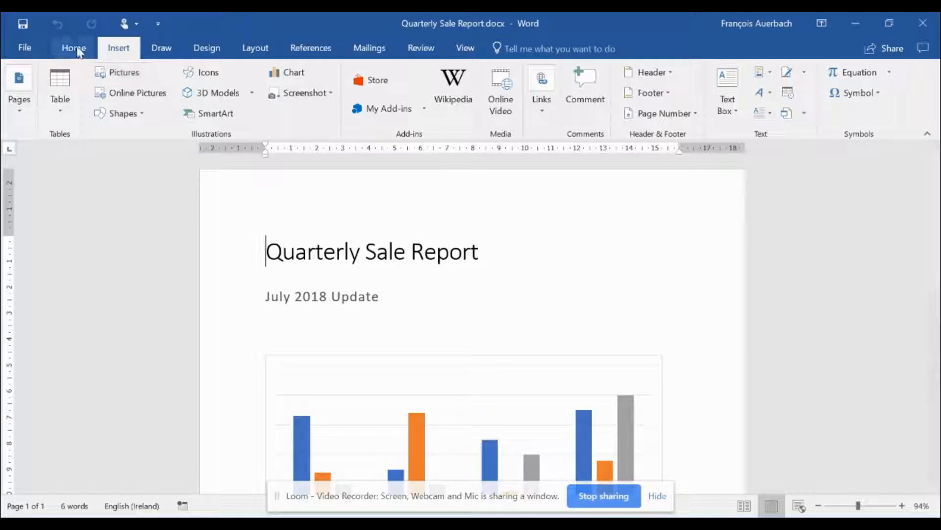
# Step: Place the insertion point on the blank line below the bar chart
pyautogui.click(84, 55)
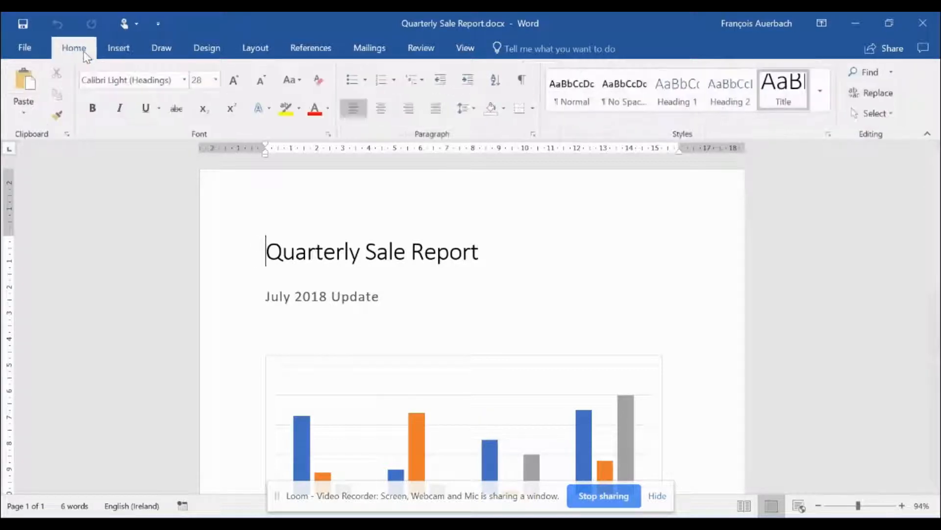
pyautogui.click(122, 54)
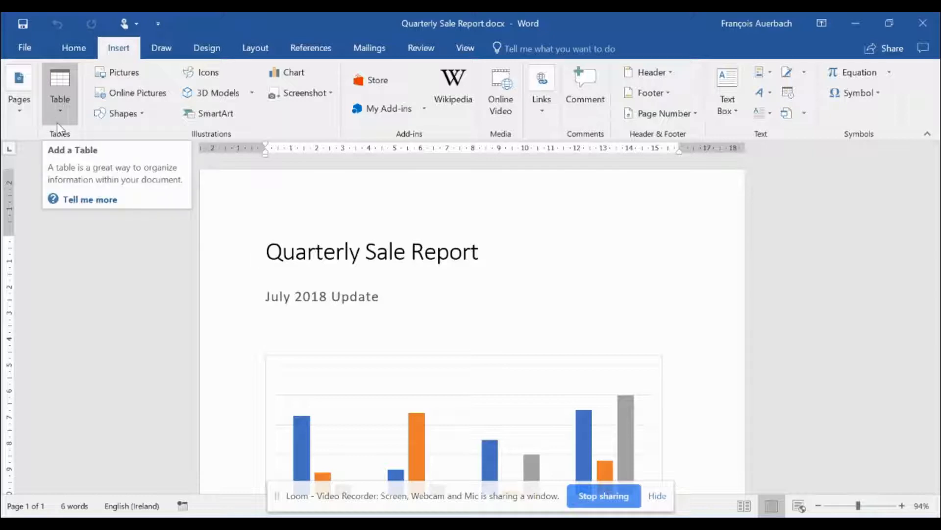
pyautogui.click(399, 318)
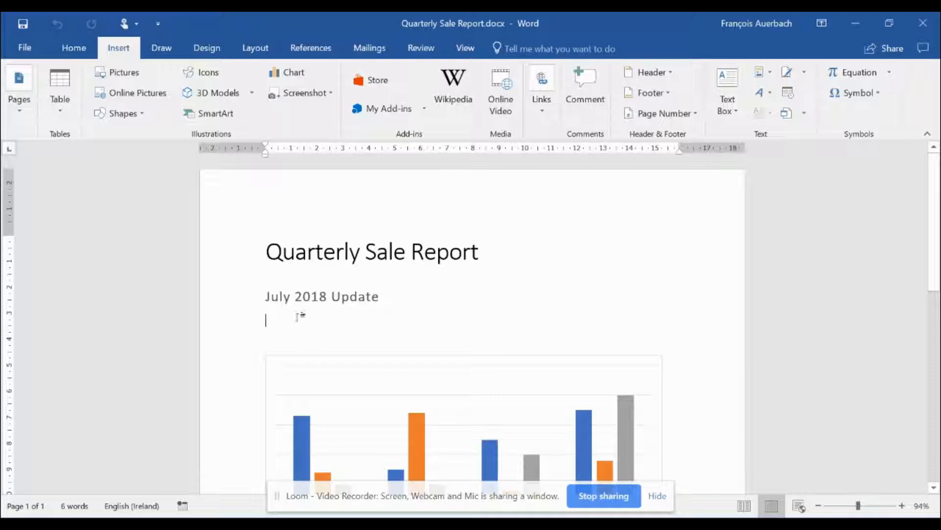
pyautogui.scroll(-5, 509, 373)
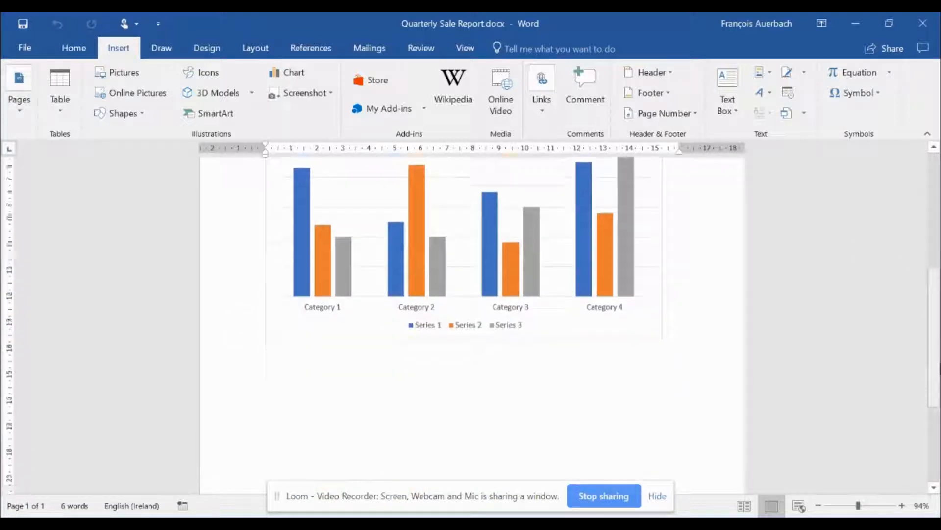
pyautogui.doubleClick(300, 290)
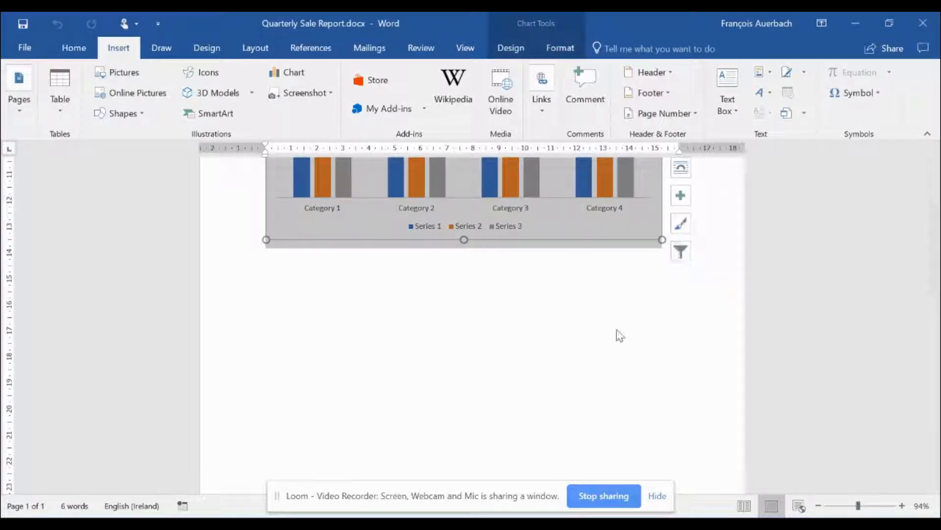
pyautogui.click(648, 298)
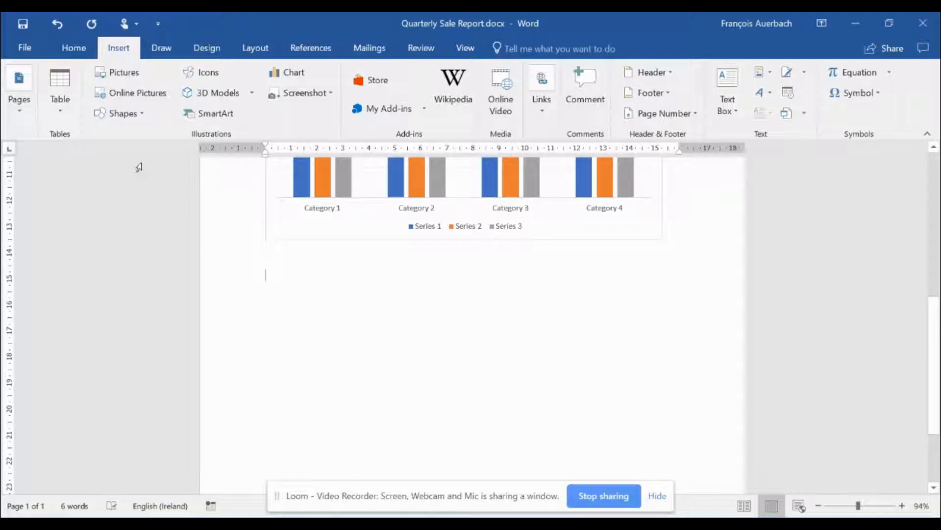
pyautogui.click(66, 104)
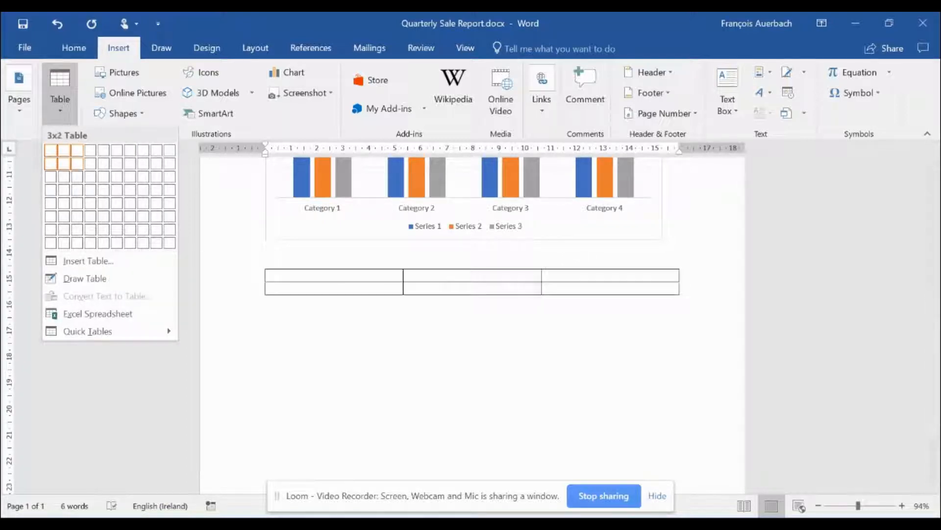
# Step: Insert a 3x3 table and fill its first row with Item, Category and Quantity
pyautogui.click(77, 177)
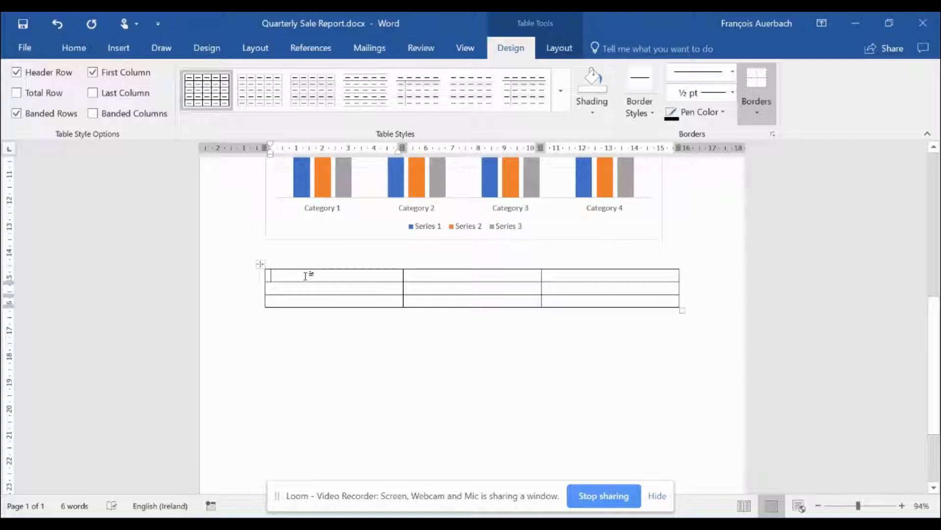
pyautogui.write('Item')
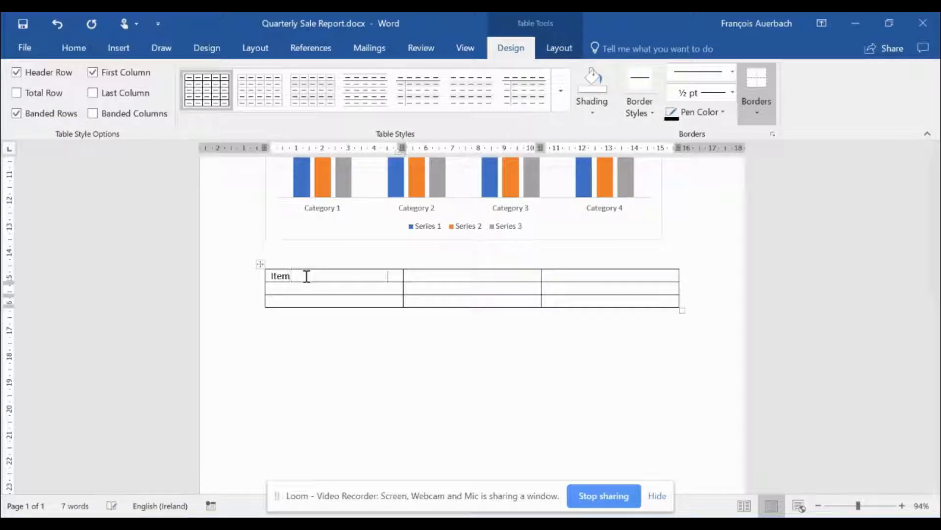
pyautogui.press('Tab')
pyautogui.write('Catego')
pyautogui.press('BackSpace')
pyautogui.press('BackSpace')
pyautogui.write('gory')
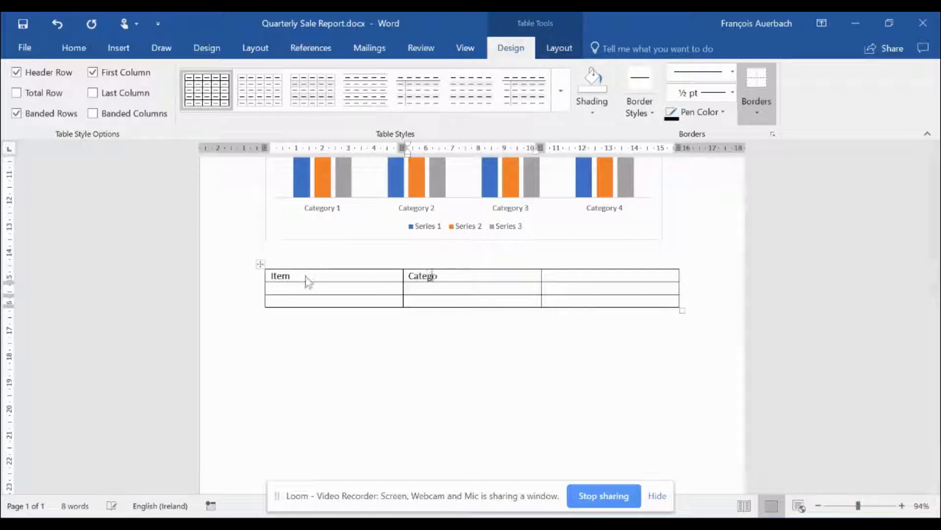
pyautogui.press('Tab')
pyautogui.write('Quantity')
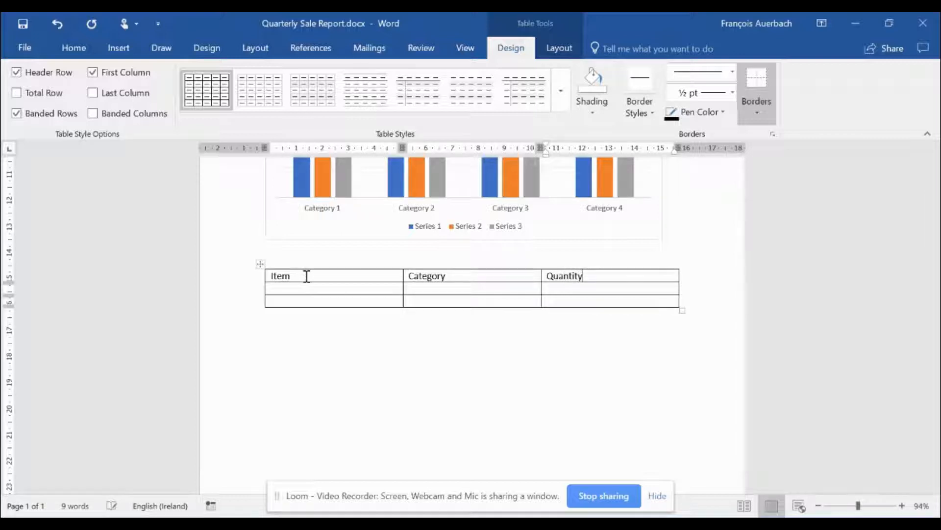
pyautogui.click(433, 289)
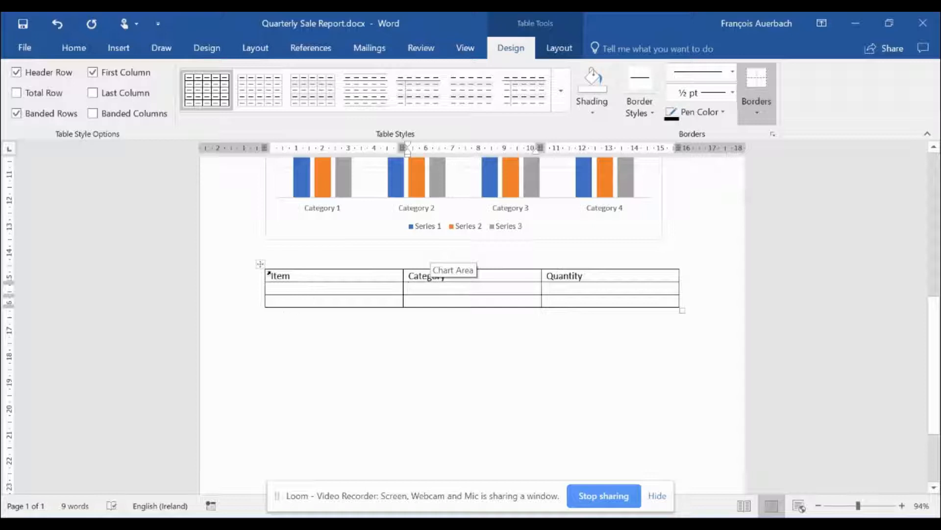
pyautogui.click(290, 347)
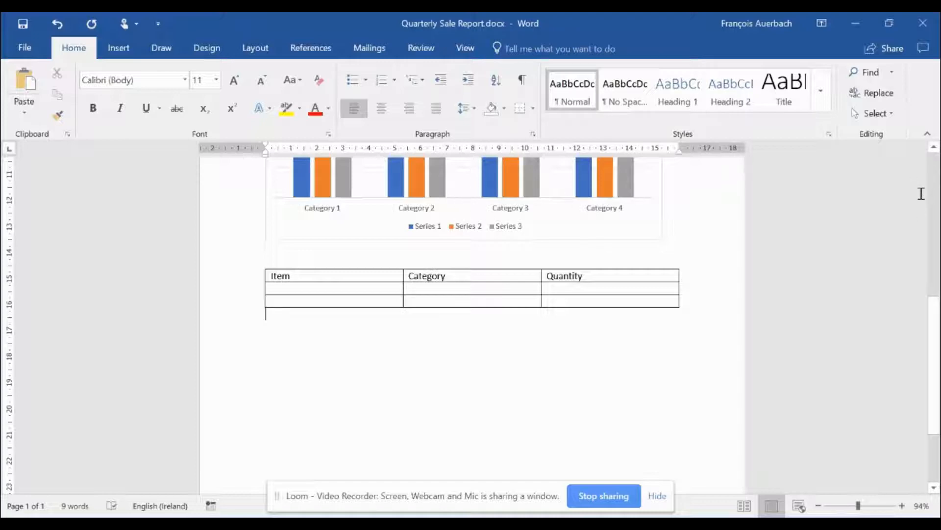
pyautogui.scroll(6, 937, 250)
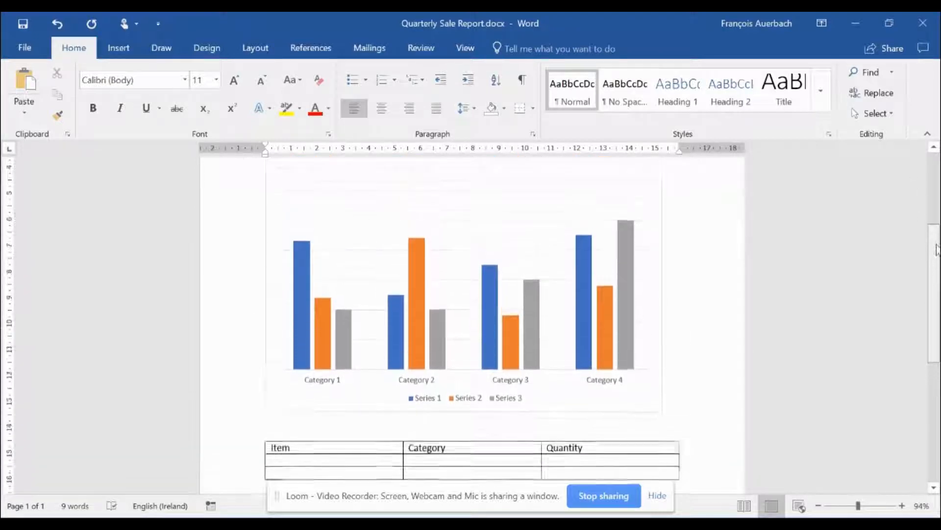
pyautogui.click(636, 241)
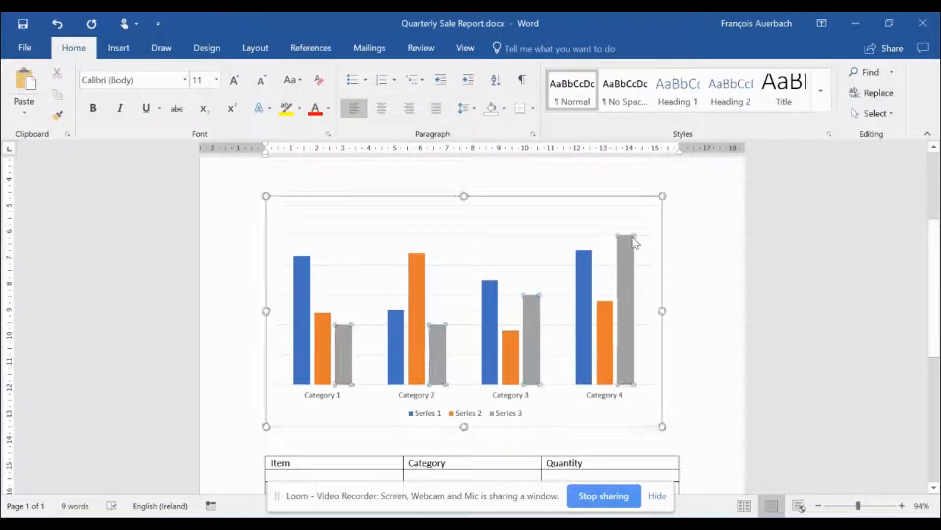
pyautogui.click(120, 48)
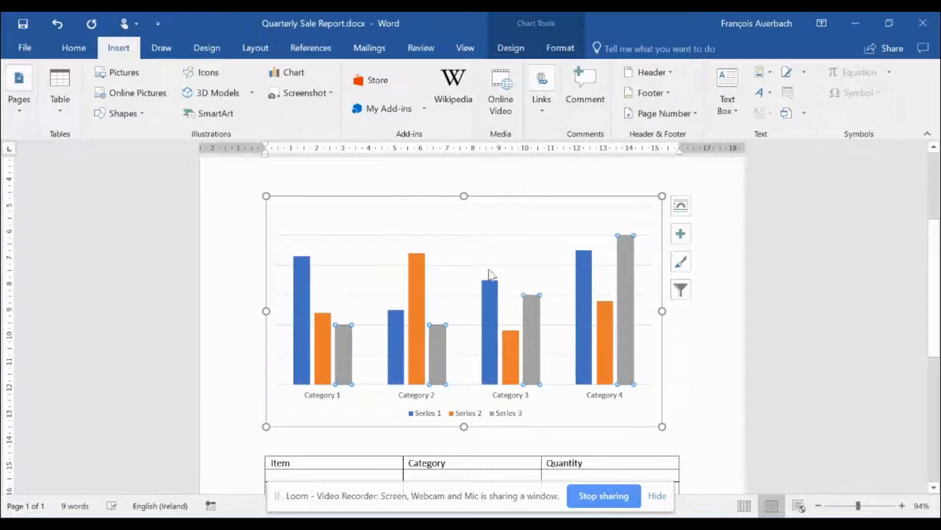
pyautogui.click(527, 20)
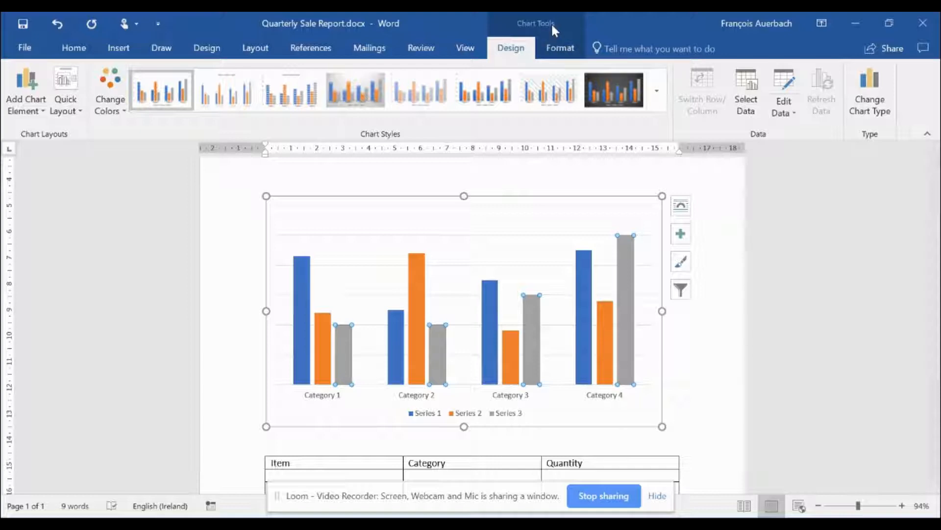
pyautogui.click(551, 47)
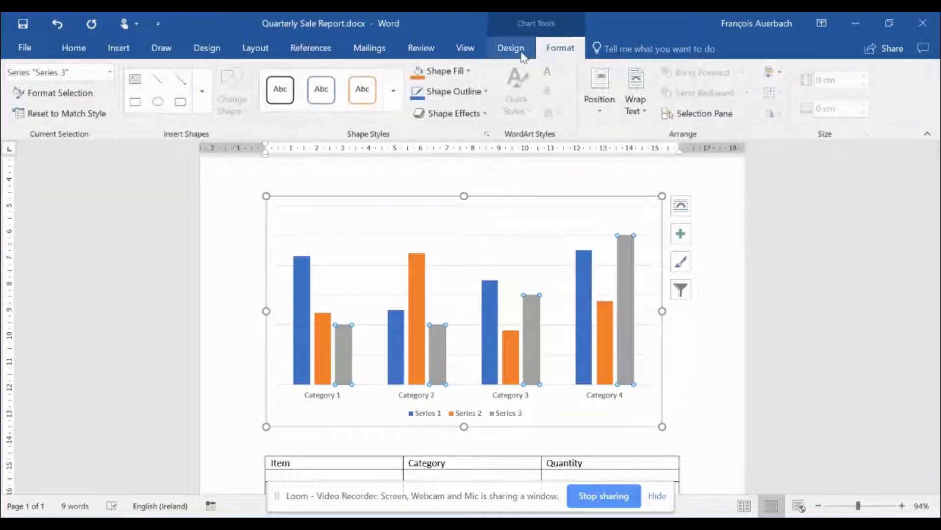
pyautogui.click(518, 52)
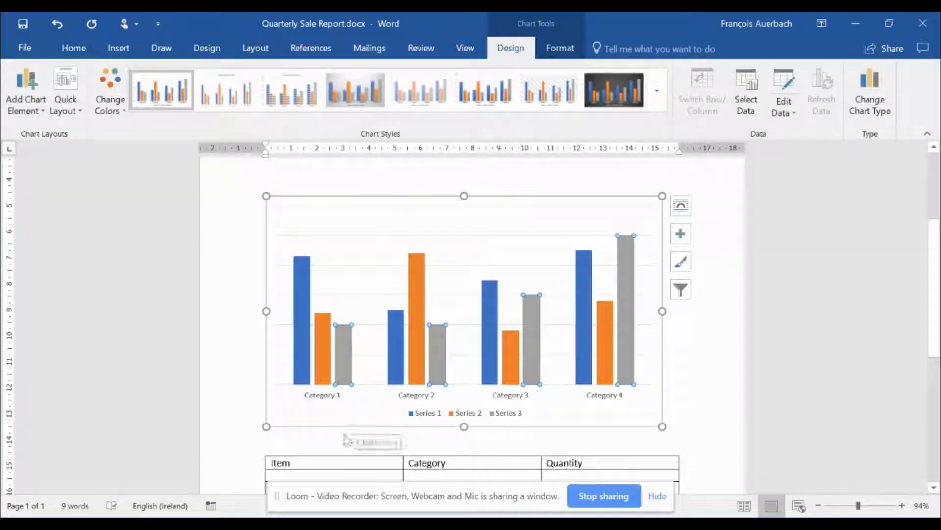
pyautogui.click(335, 434)
pyautogui.click(325, 445)
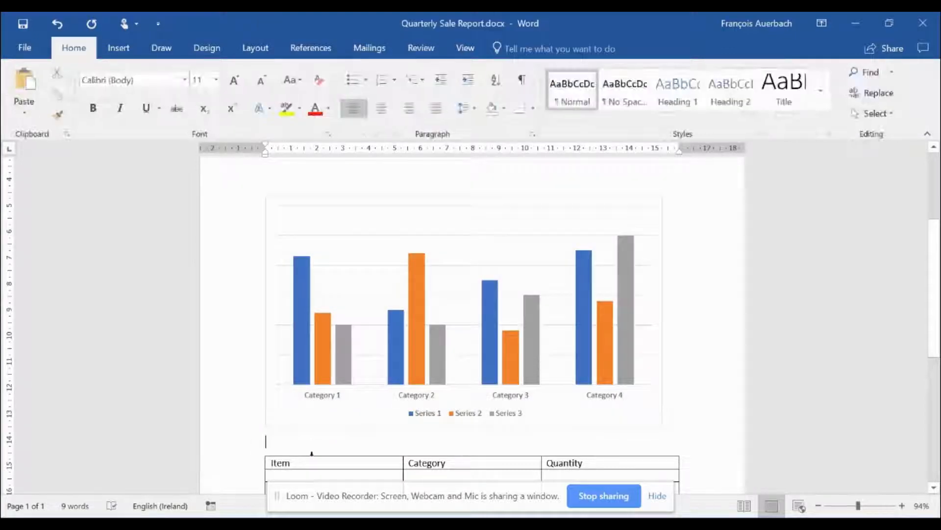
pyautogui.click(434, 238)
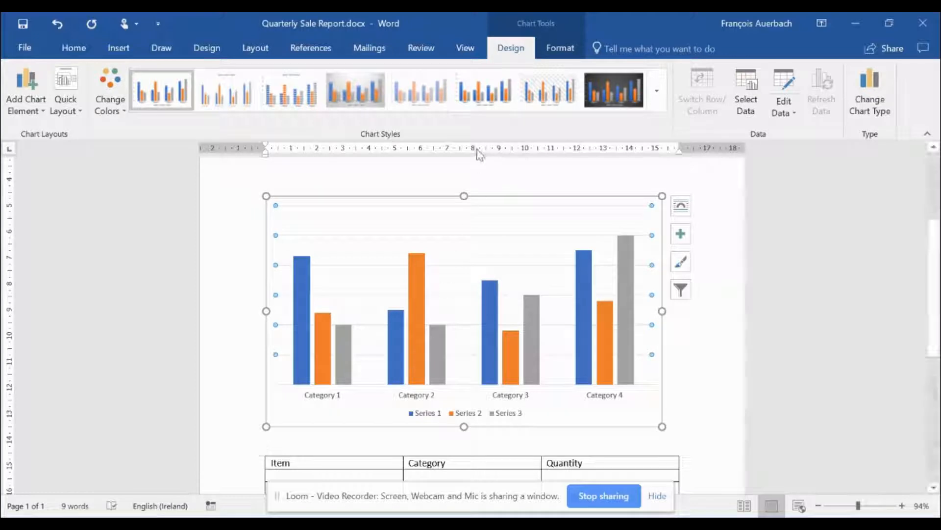
pyautogui.click(119, 48)
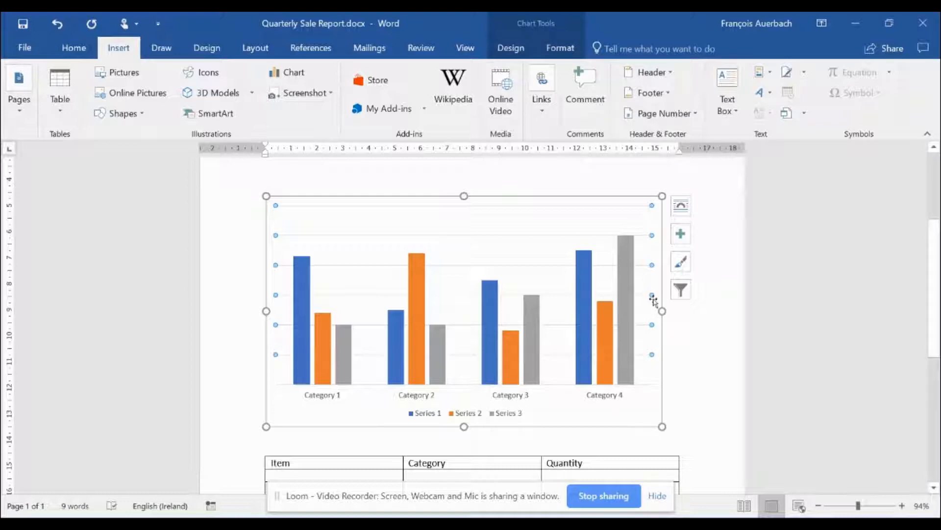
pyautogui.scroll(3, 471, 318)
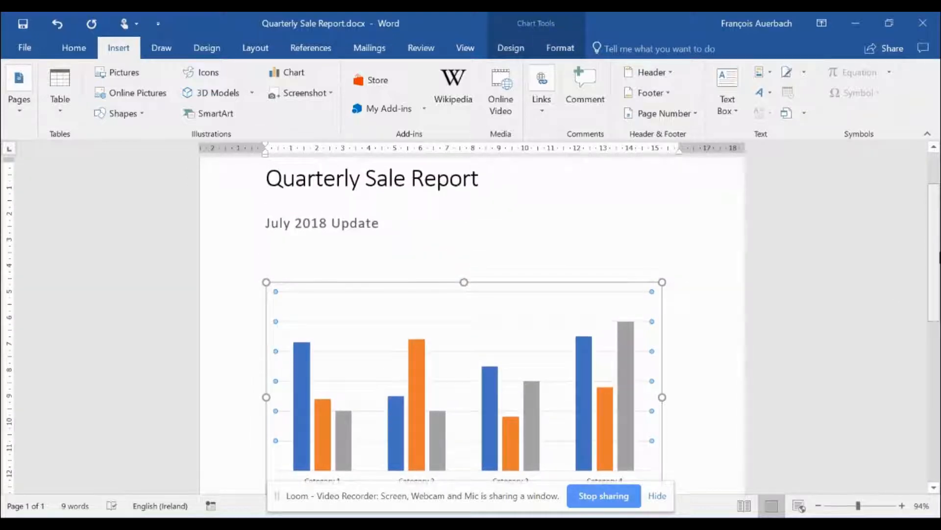
# Step: Insert the logo image file below the July 2018 Update line
pyautogui.click(460, 255)
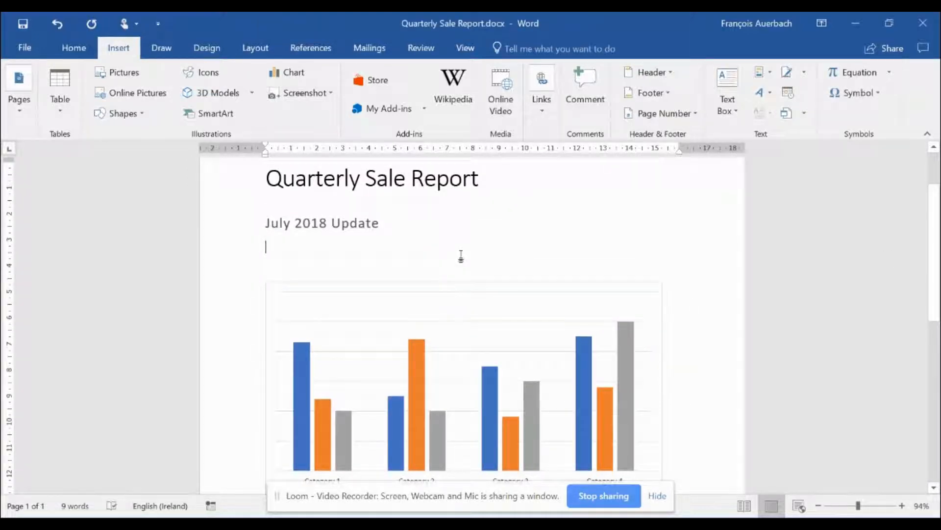
pyautogui.click(124, 72)
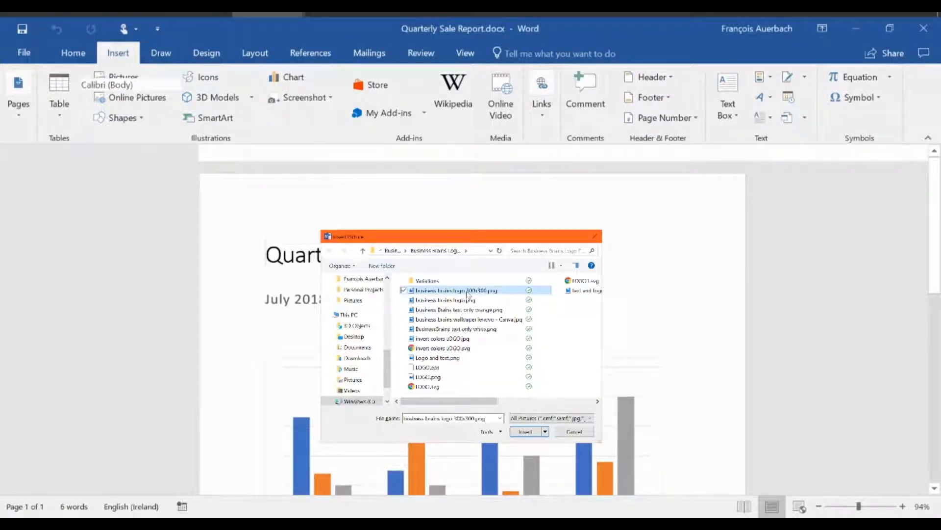
pyautogui.doubleClick(468, 295)
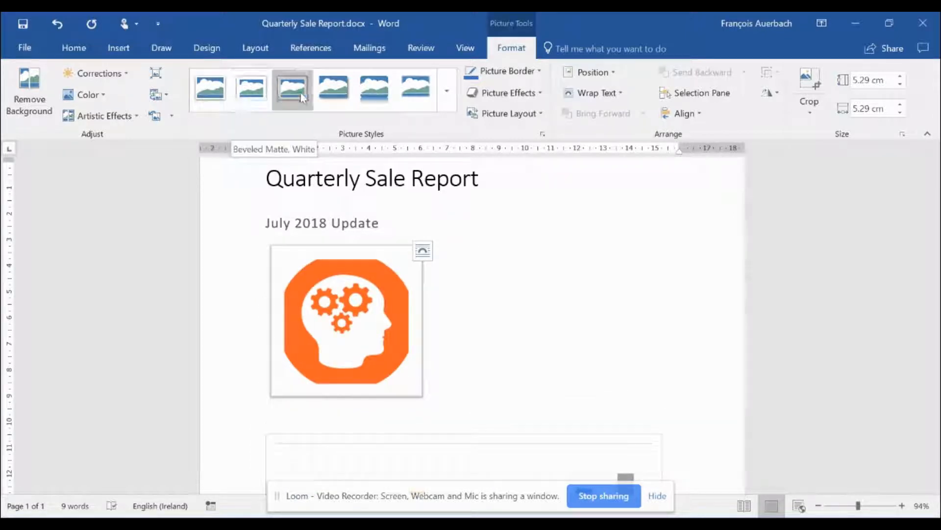
# Step: Dismiss the picture border colour choices and delete the orange picture
pyautogui.click(538, 71)
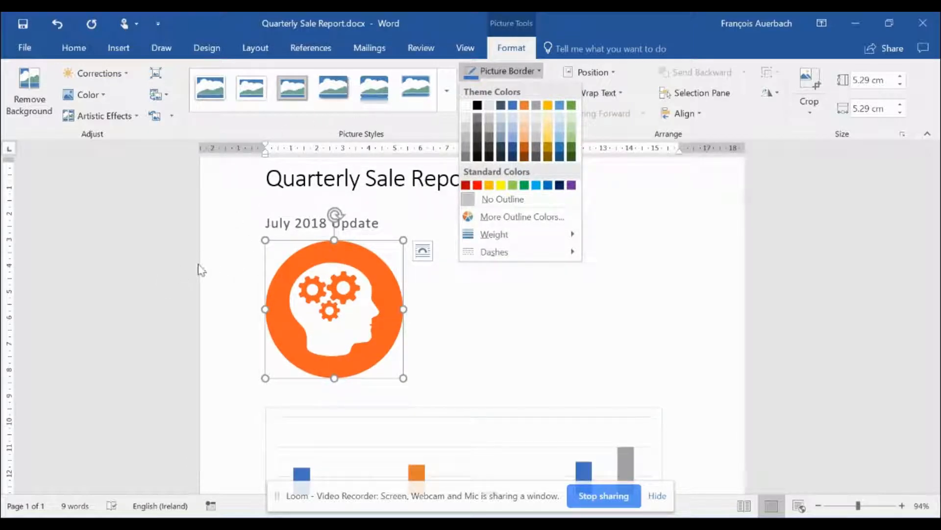
pyautogui.press('Escape')
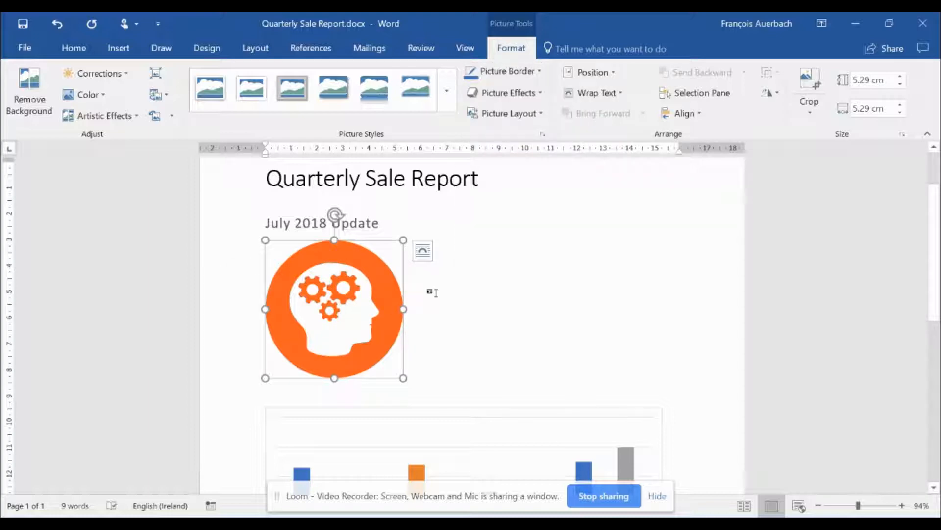
pyautogui.press('Delete')
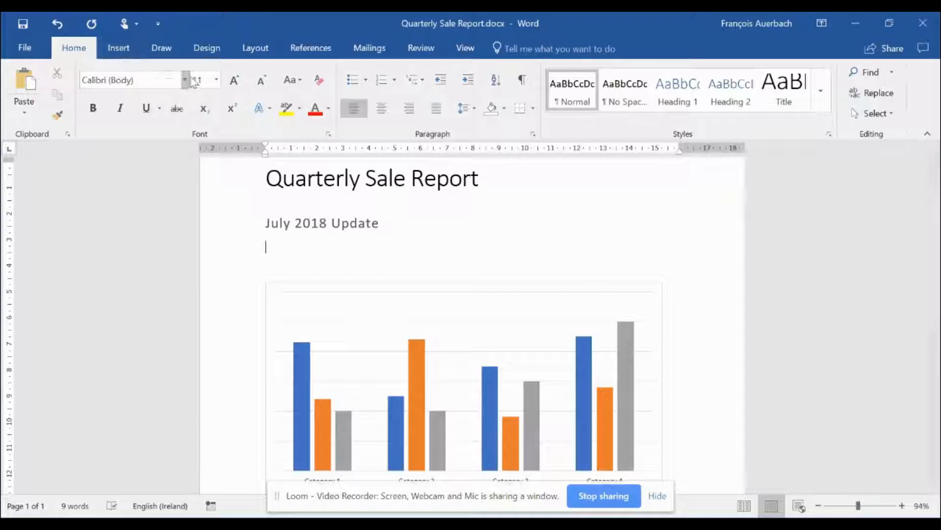
# Step: Check the margin presets, switch to landscape, and zoom out to view the pages
pyautogui.click(270, 51)
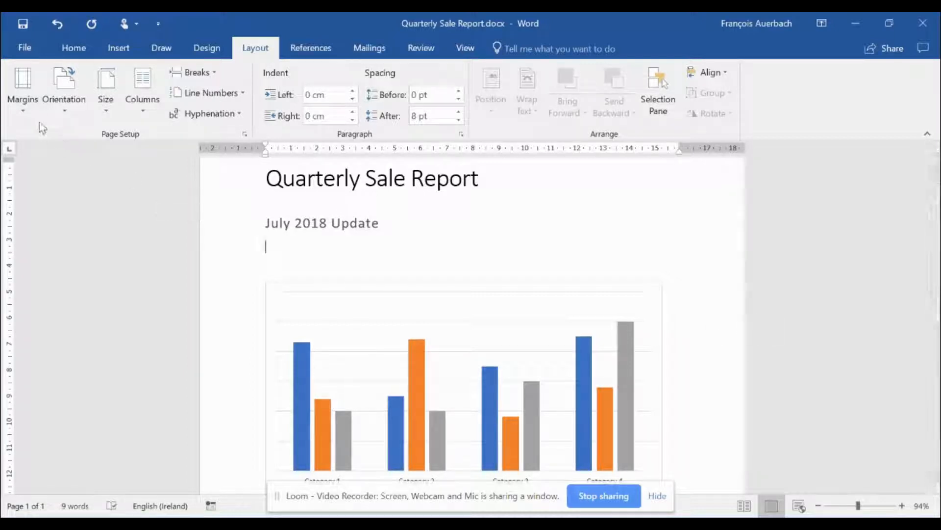
pyautogui.click(23, 93)
pyautogui.click(68, 116)
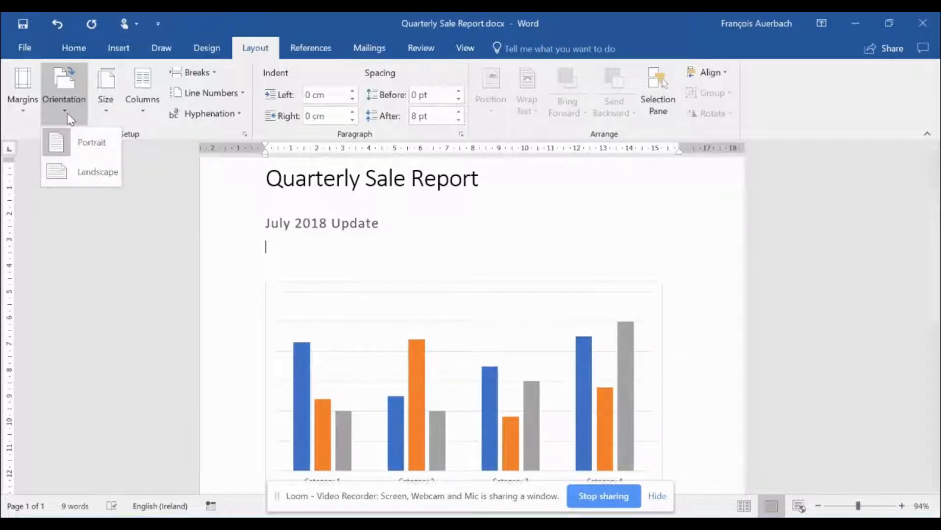
pyautogui.click(96, 171)
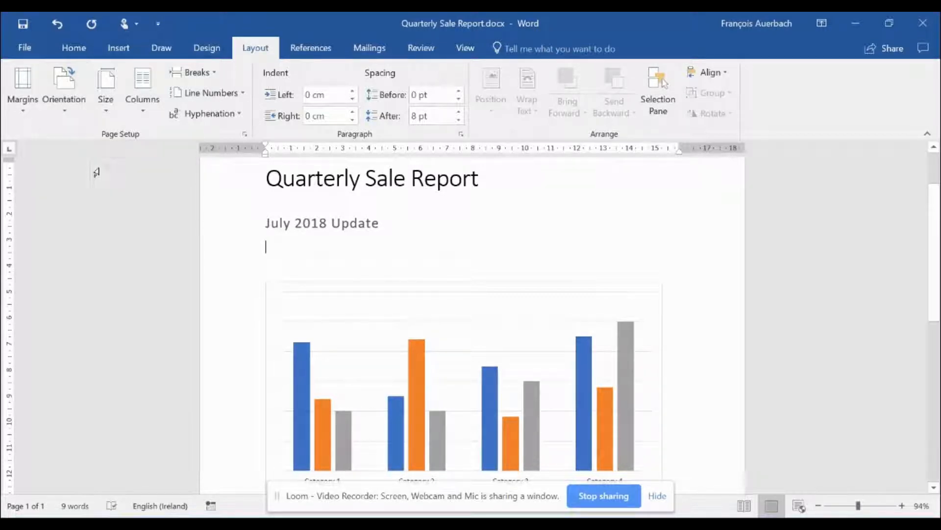
pyautogui.click(819, 505)
pyautogui.click(818, 505)
pyautogui.click(819, 505)
pyautogui.click(818, 506)
pyautogui.click(818, 506)
pyautogui.click(818, 505)
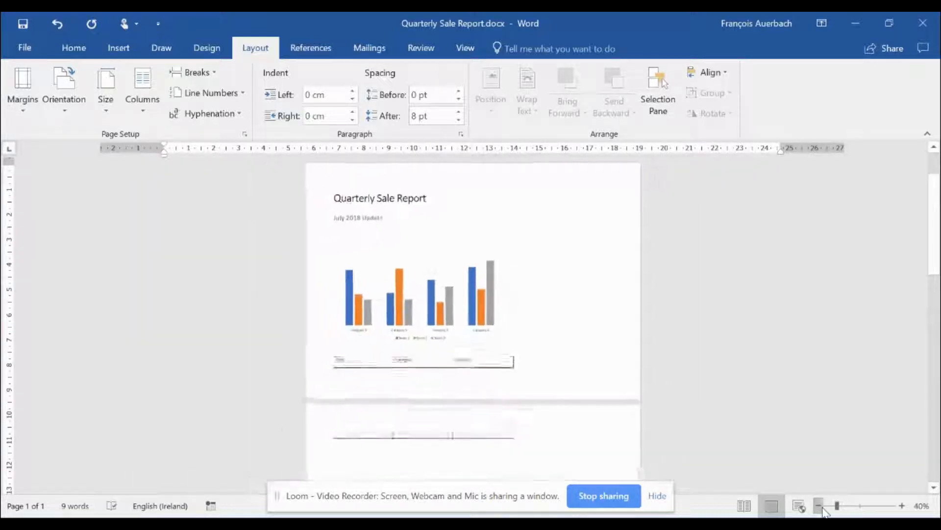
pyautogui.click(818, 506)
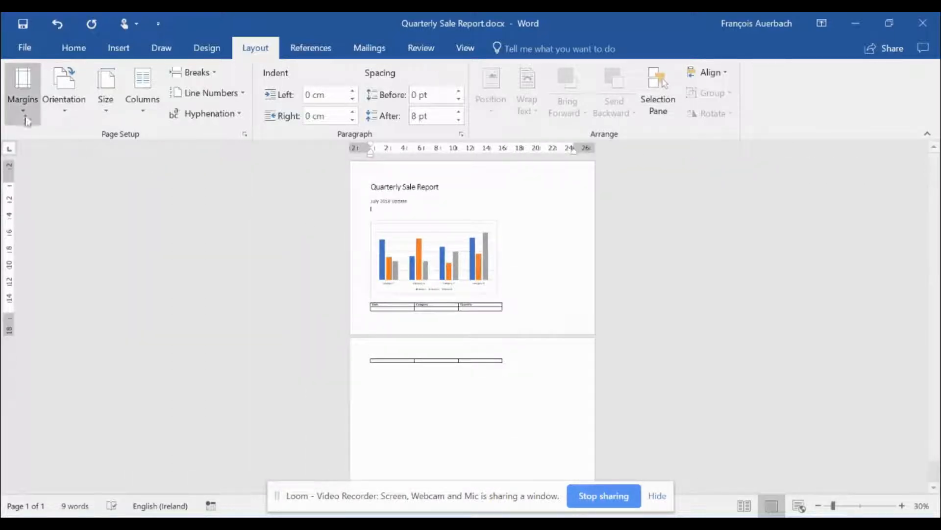
# Step: Return the page to portrait orientation and keep the A4 paper size
pyautogui.click(63, 104)
pyautogui.click(75, 141)
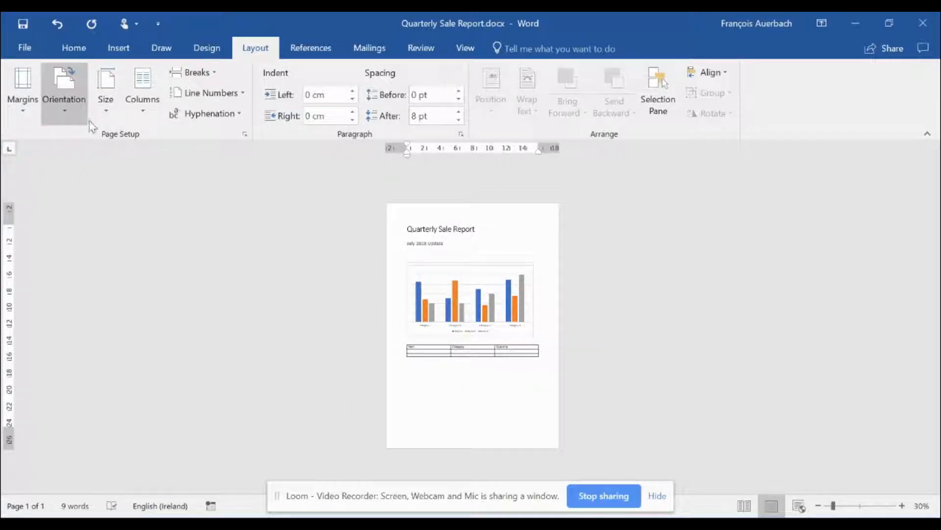
pyautogui.click(103, 122)
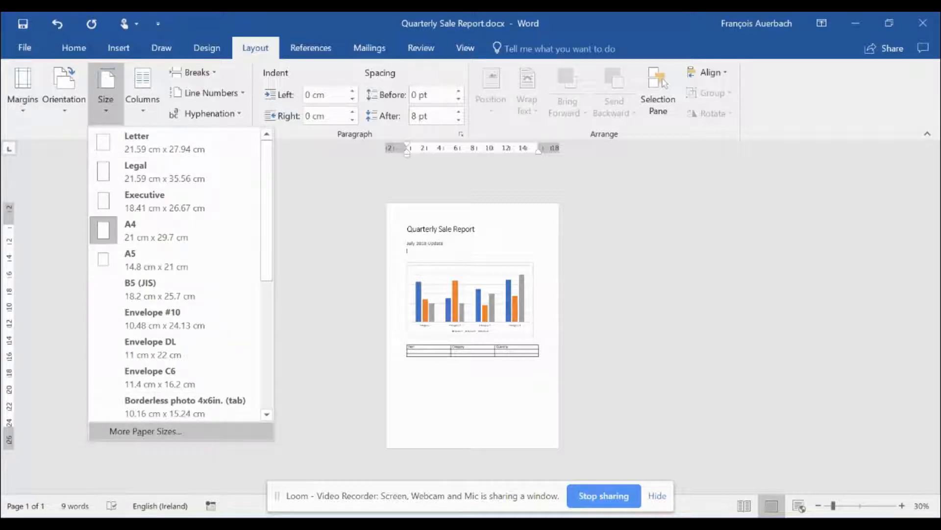
pyautogui.click(108, 111)
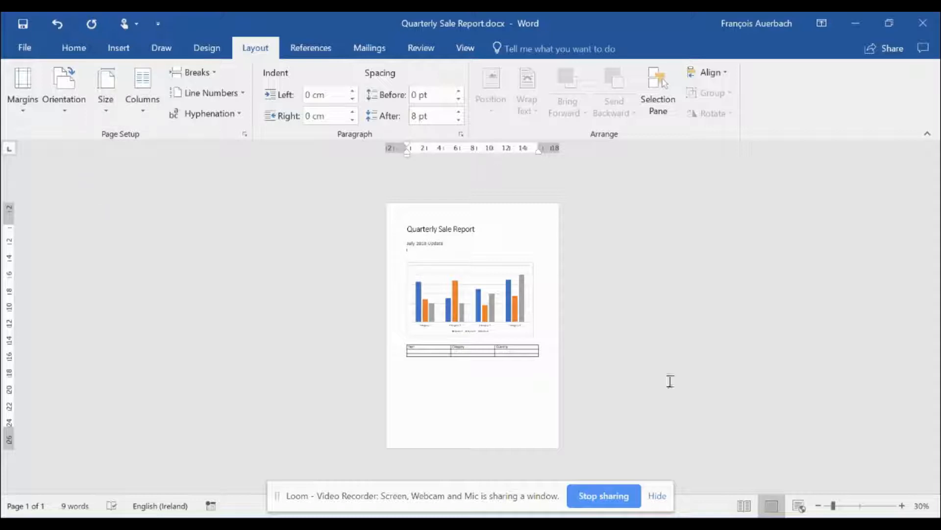
# Step: Zoom back in to readable size, scroll to the top of page one, and show the Insert ribbon
pyautogui.click(862, 506)
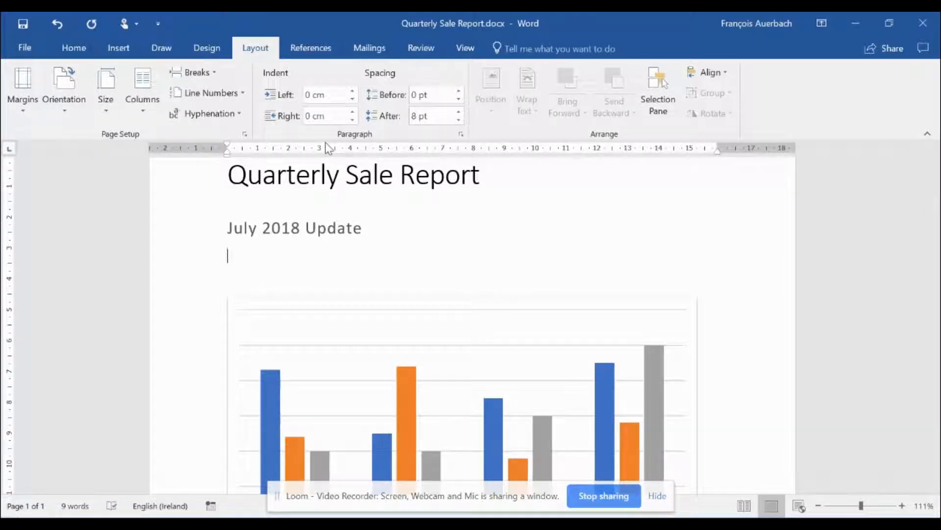
pyautogui.click(75, 48)
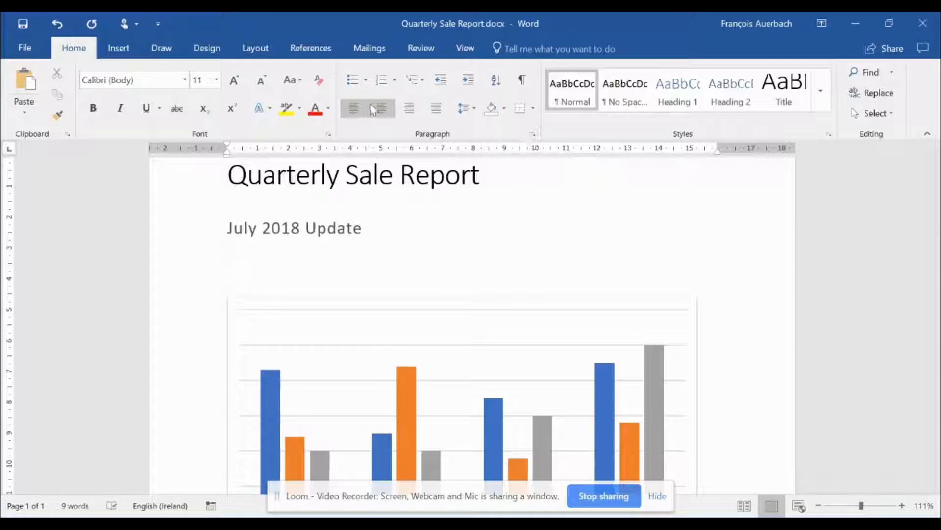
pyautogui.click(253, 49)
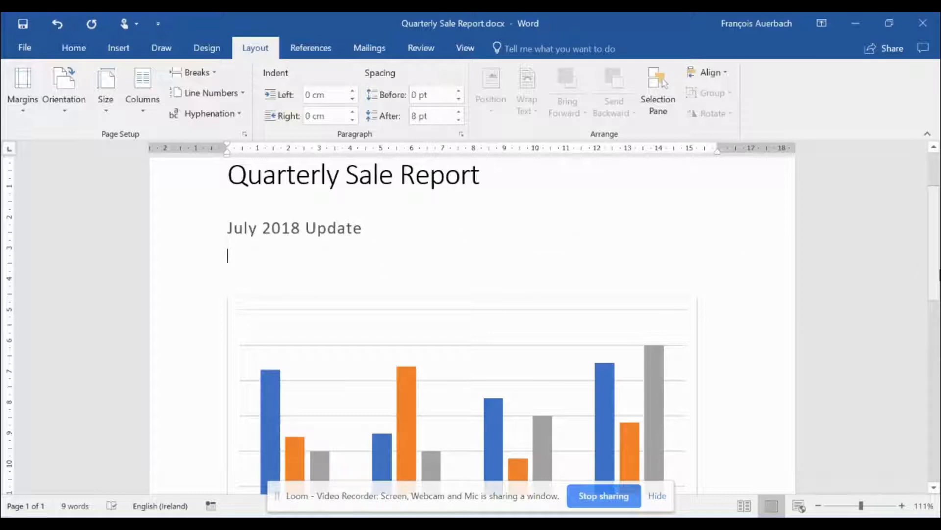
pyautogui.scroll(3, 936, 265)
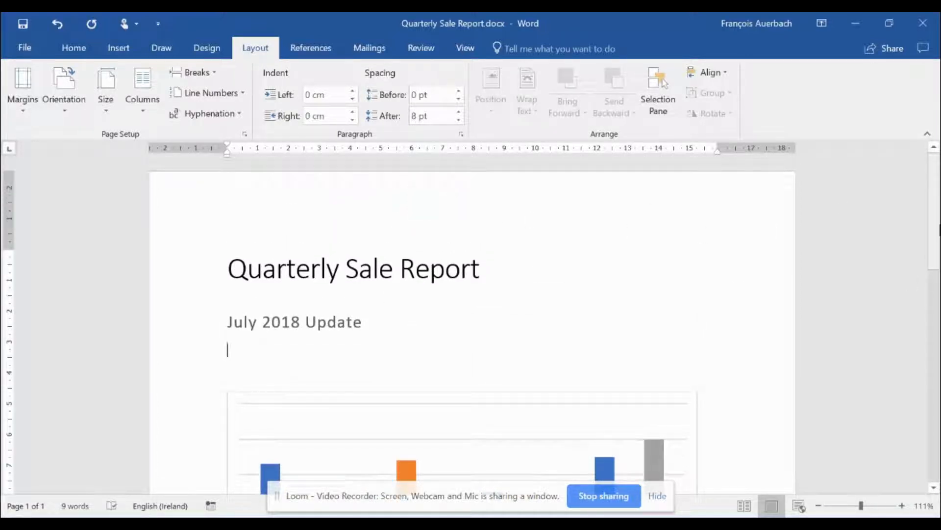
pyautogui.scroll(-5, 937, 265)
pyautogui.scroll(-3, 472, 319)
pyautogui.scroll(10, 926, 207)
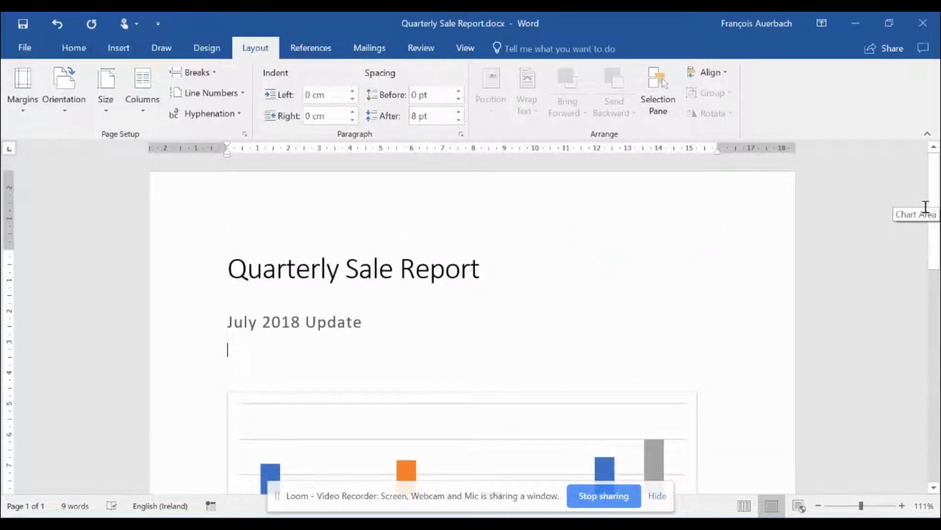
pyautogui.click(121, 52)
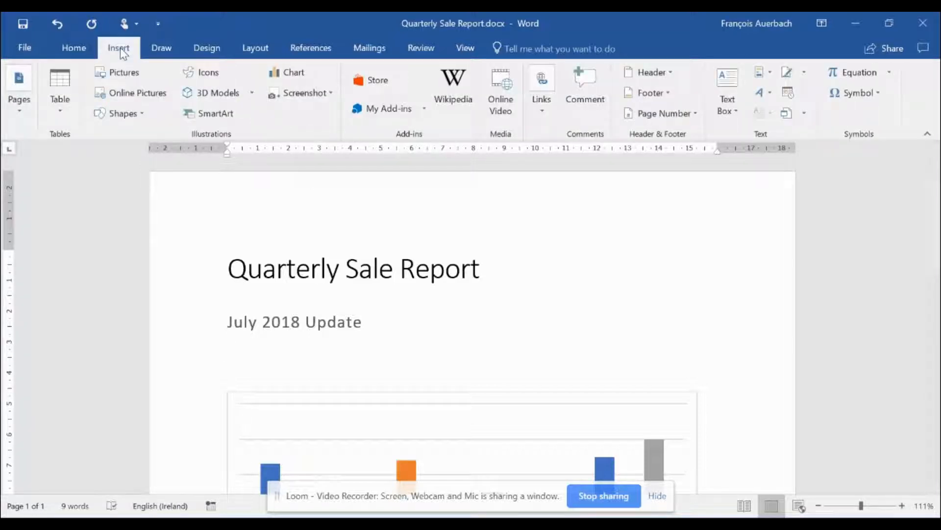
# Step: Insert the Banded design from the header gallery
pyautogui.click(655, 74)
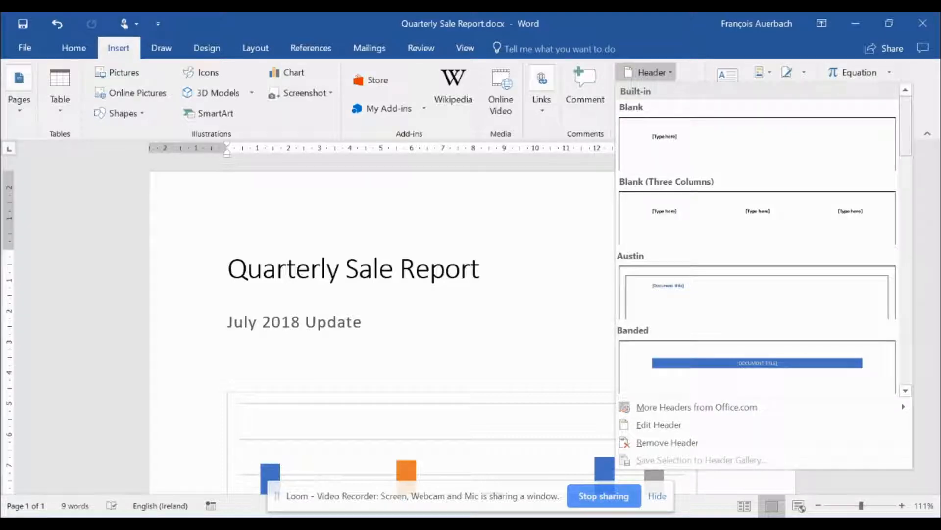
pyautogui.scroll(-8, 757, 236)
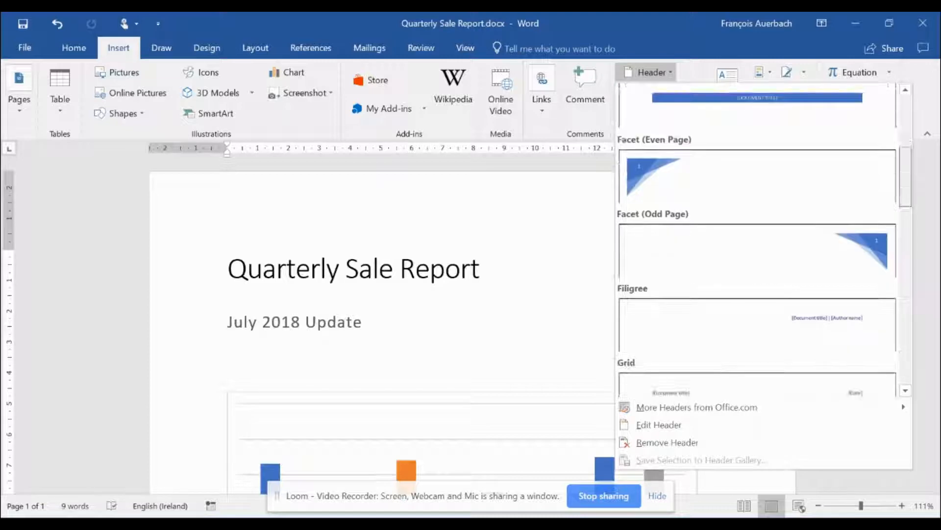
pyautogui.scroll(-3, 757, 235)
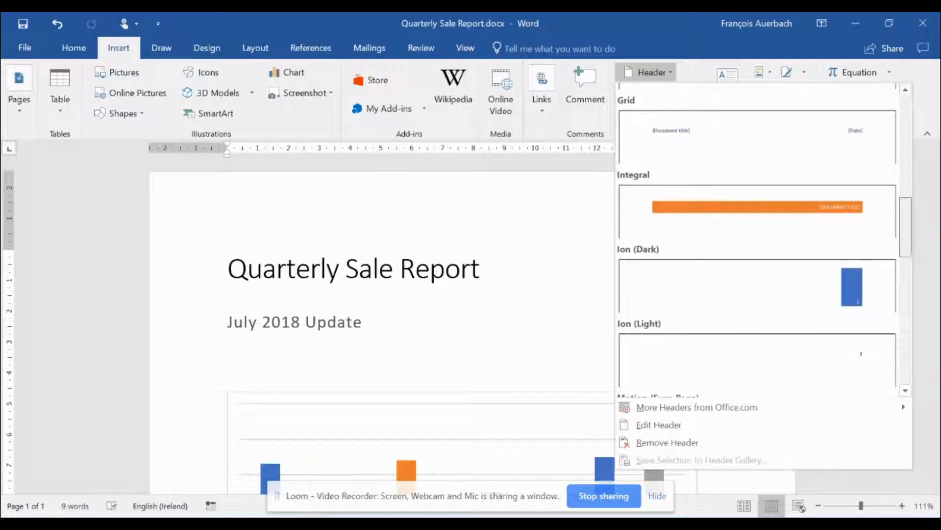
pyautogui.scroll(11, 757, 235)
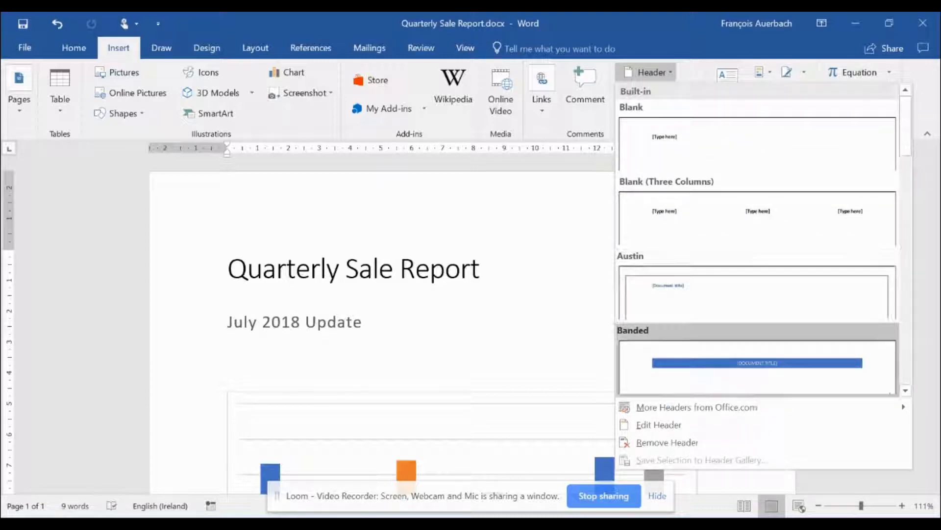
pyautogui.click(783, 361)
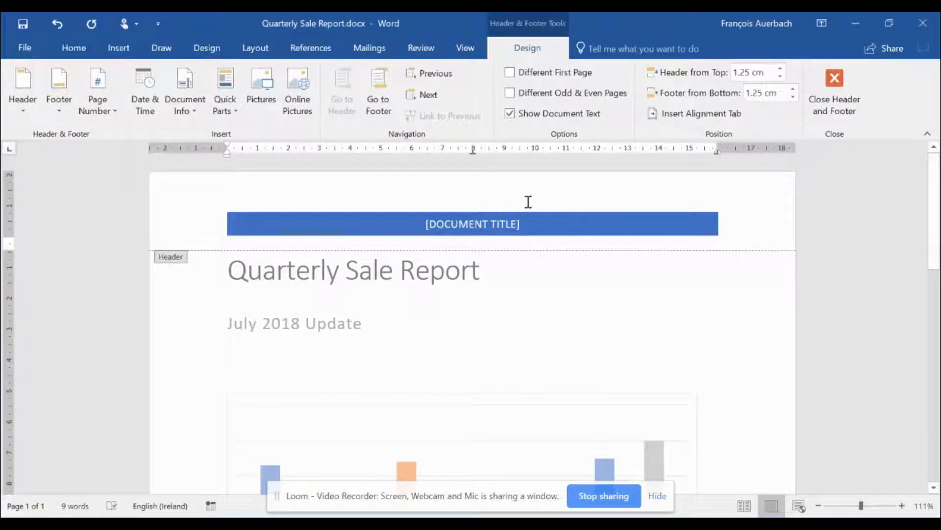
# Step: Type SALES REPORT 2018 into the header's document title placeholder
pyautogui.moveTo(933, 220); pyautogui.dragTo(920, 110)
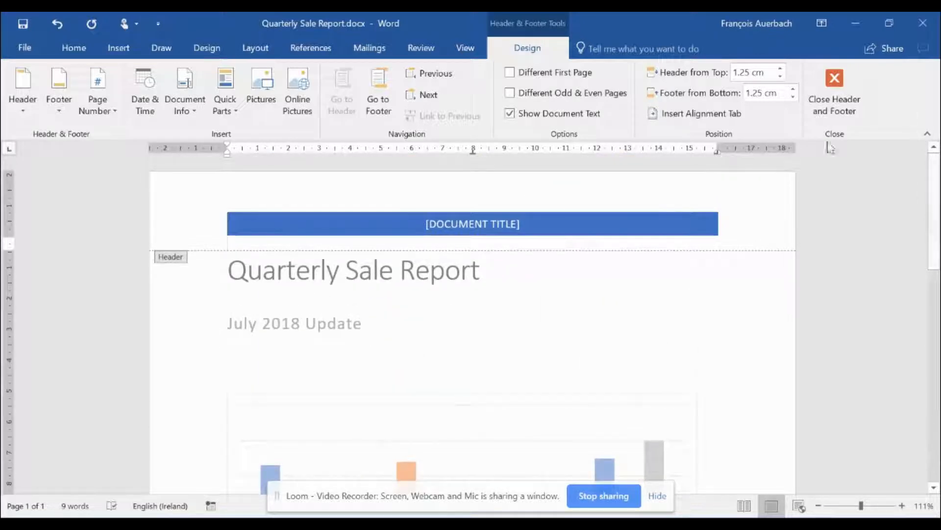
pyautogui.click(455, 223)
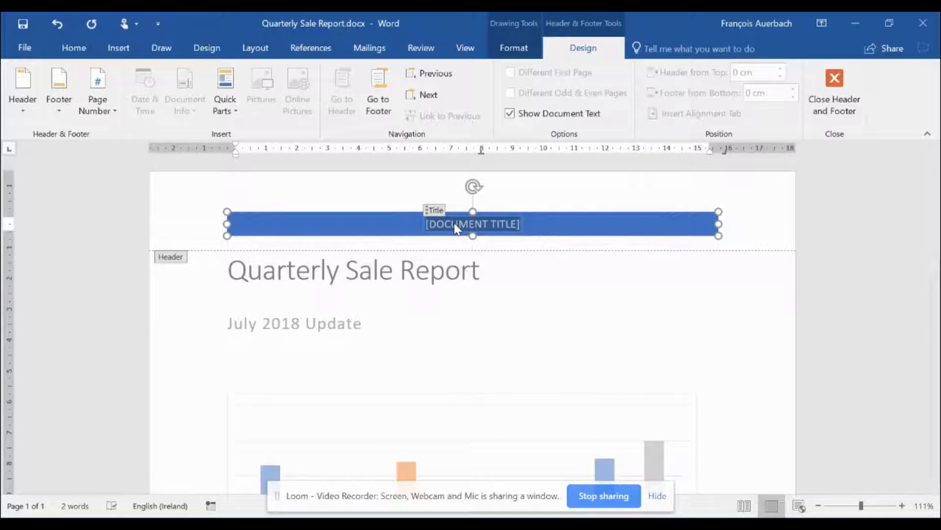
pyautogui.write('SALES')
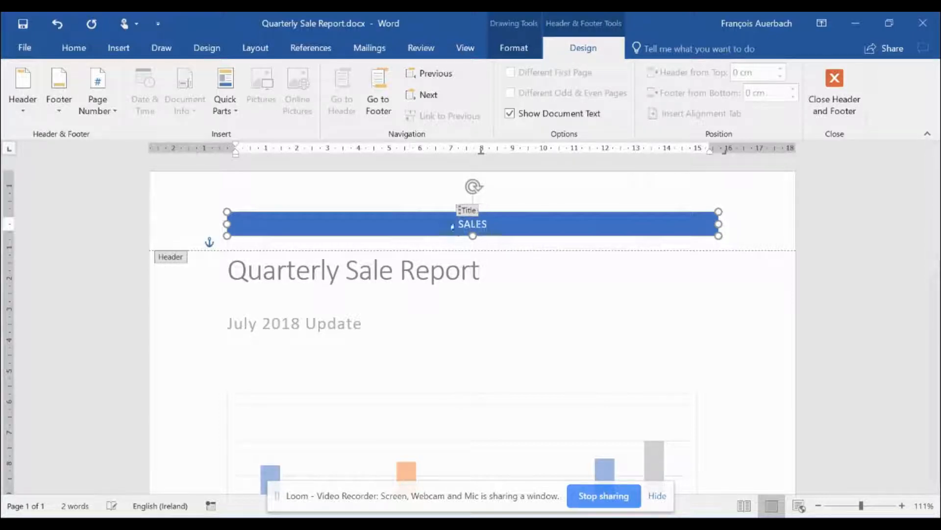
pyautogui.write(' R')
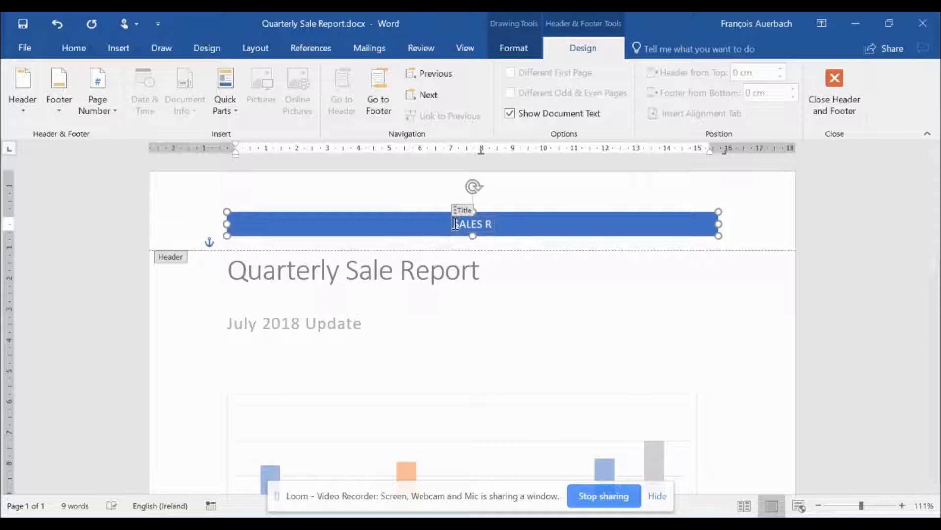
pyautogui.write('EPO')
pyautogui.press('BackSpace')
pyautogui.press('BackSpace')
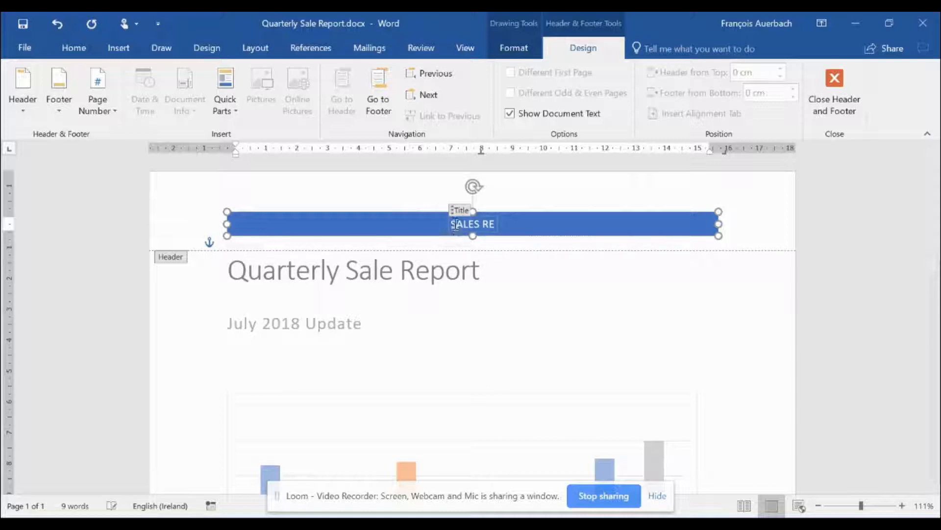
pyautogui.write('PORT 201')
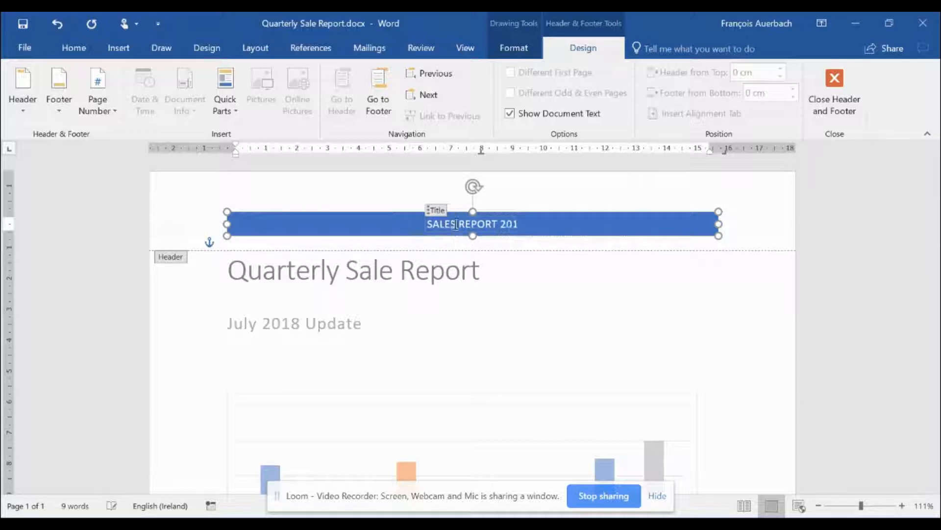
pyautogui.write('8')
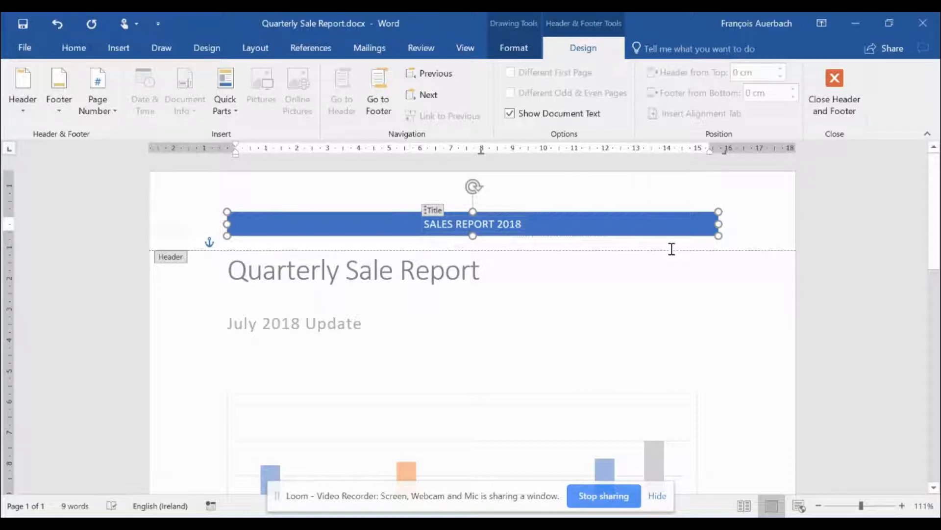
pyautogui.scroll(-10, 889, 241)
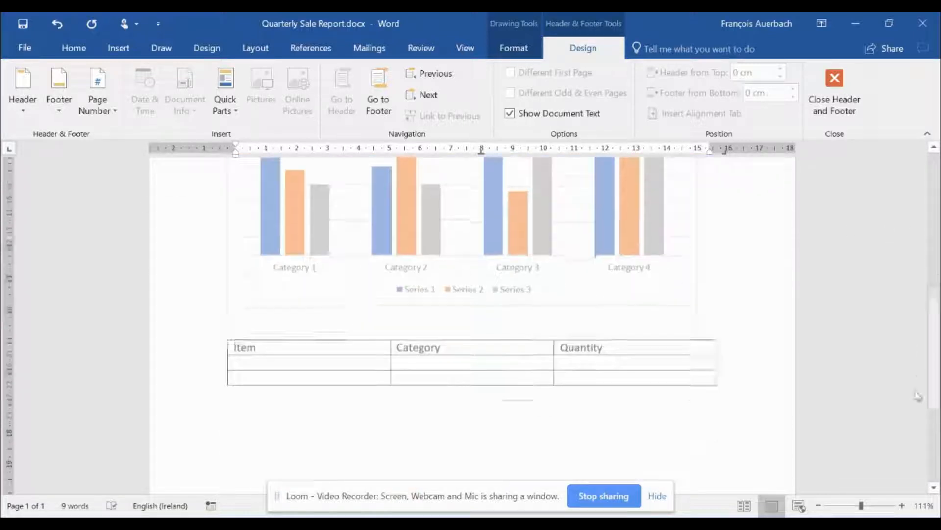
pyautogui.scroll(10, 925, 296)
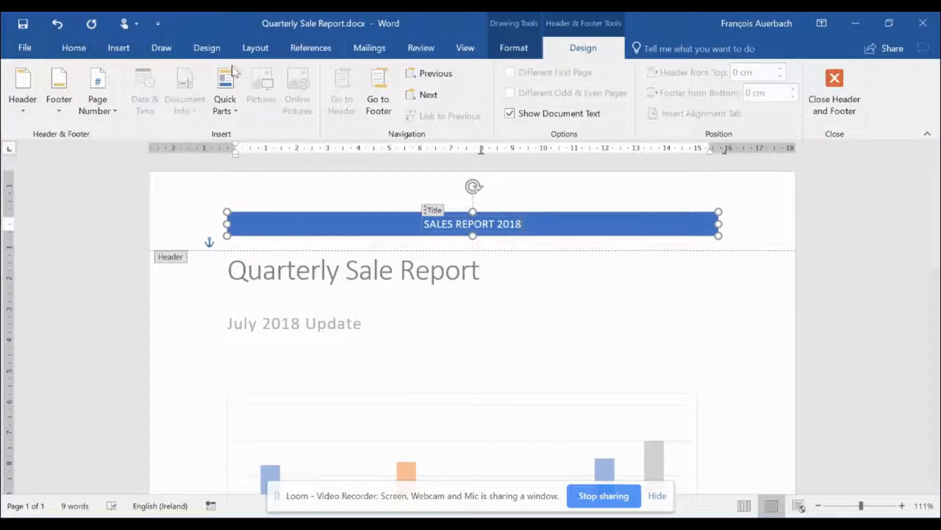
# Step: Insert the Integral footer with author name and page number from the footer gallery
pyautogui.click(119, 48)
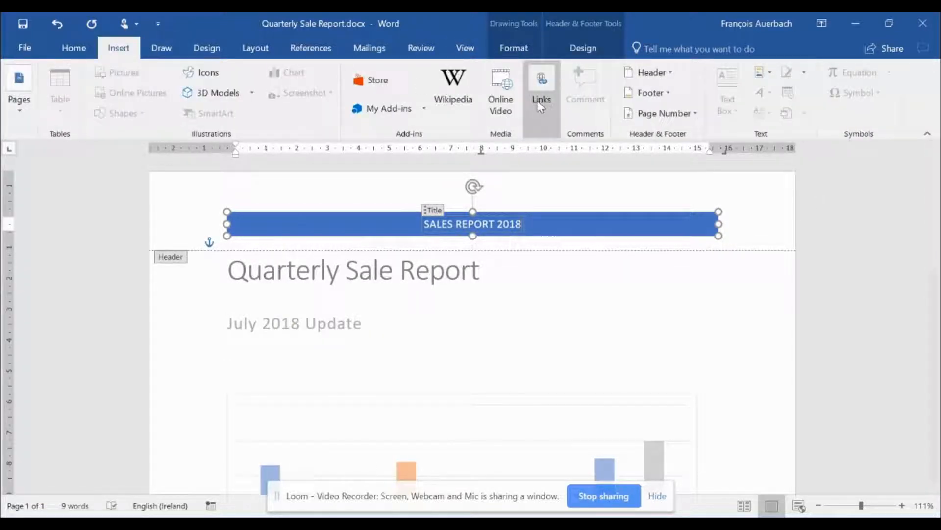
pyautogui.click(657, 93)
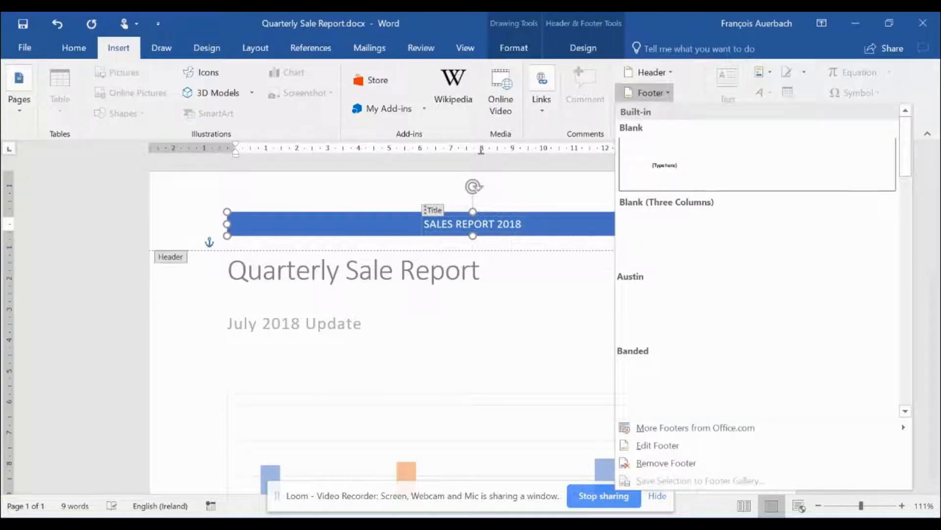
pyautogui.scroll(-5, 916, 225)
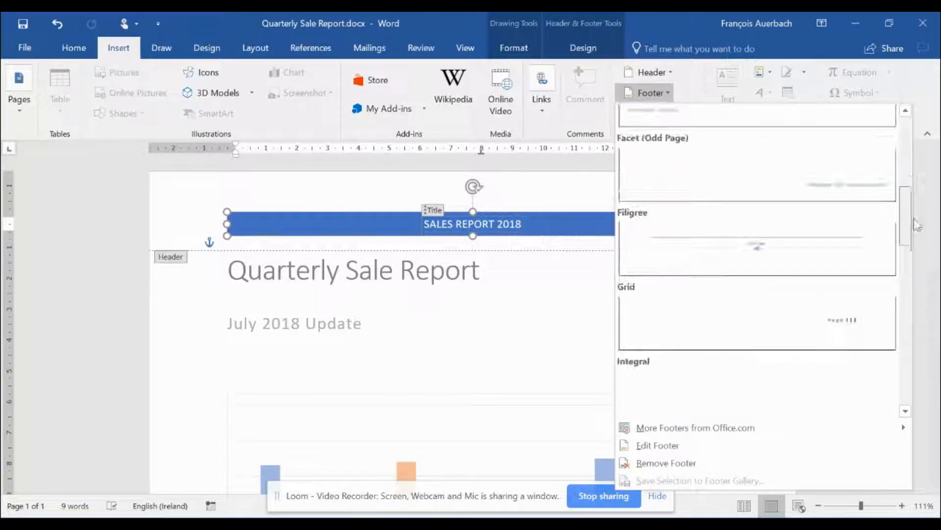
pyautogui.scroll(-1, 916, 225)
pyautogui.scroll(-3, 915, 220)
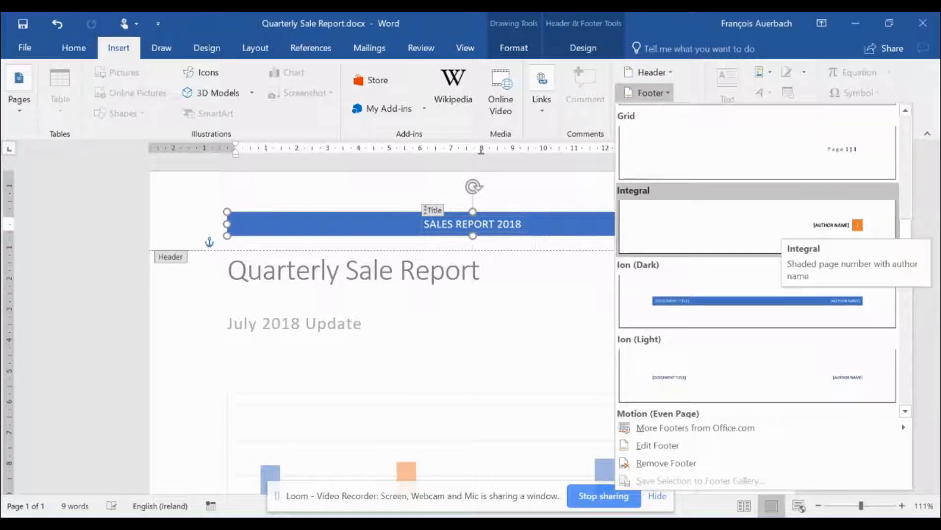
pyautogui.click(774, 228)
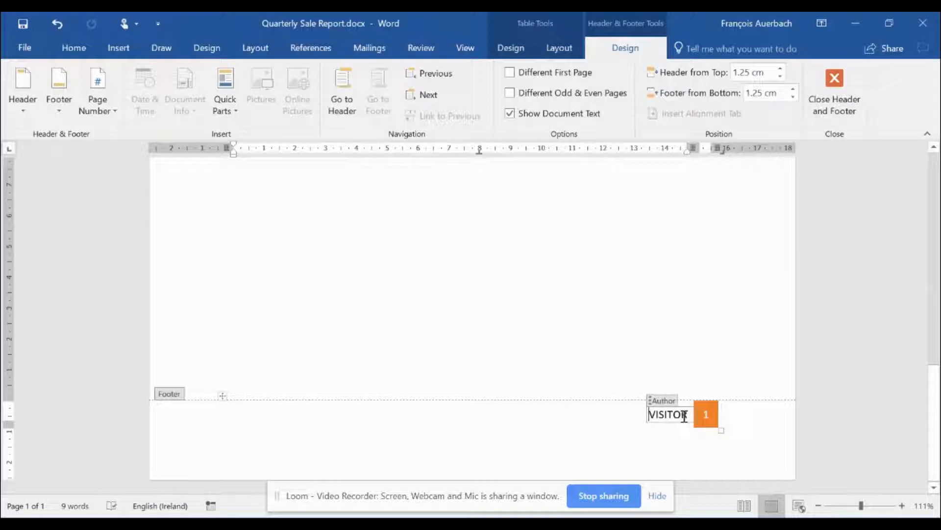
# Step: Overwrite VISITOR in the footer's Author field with the author's full name in capitals, then exit the footer
pyautogui.moveTo(684, 417); pyautogui.dragTo(638, 414)
pyautogui.click(638, 414)
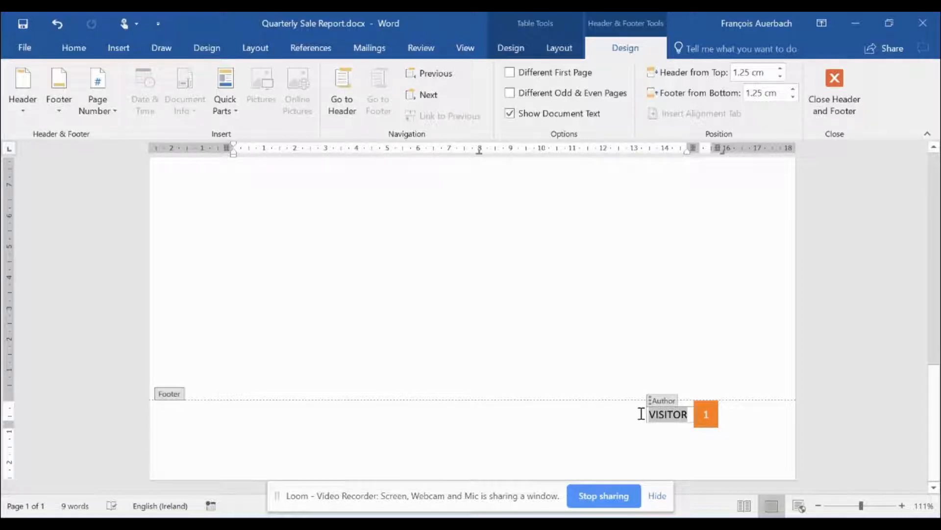
pyautogui.click(641, 414)
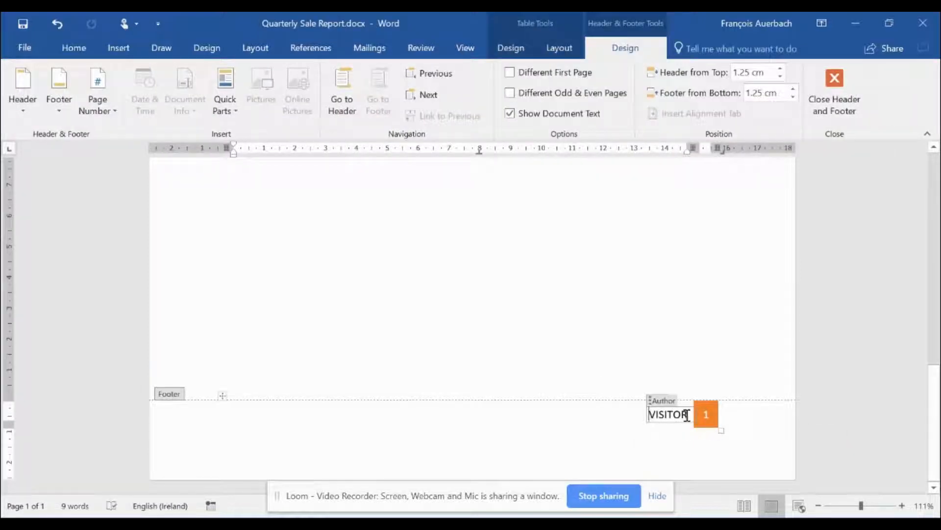
pyautogui.doubleClick(655, 415)
pyautogui.press('BackSpace')
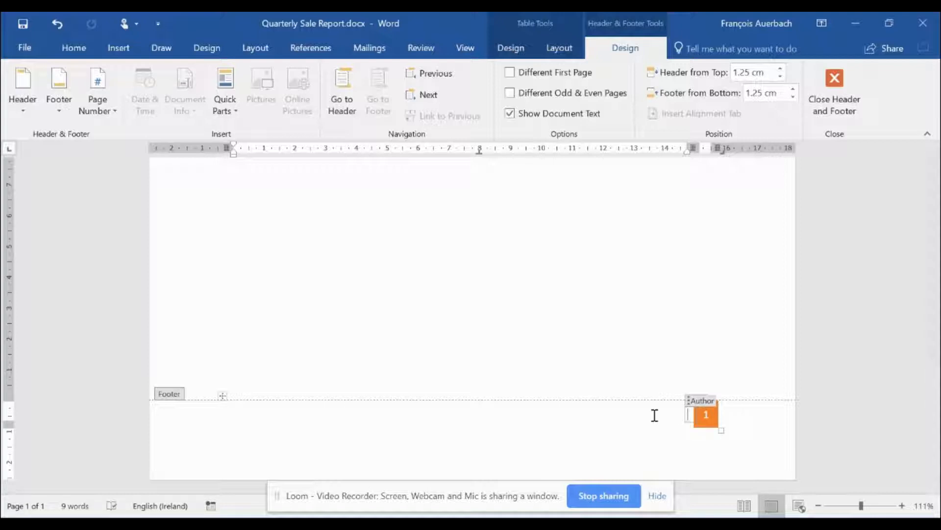
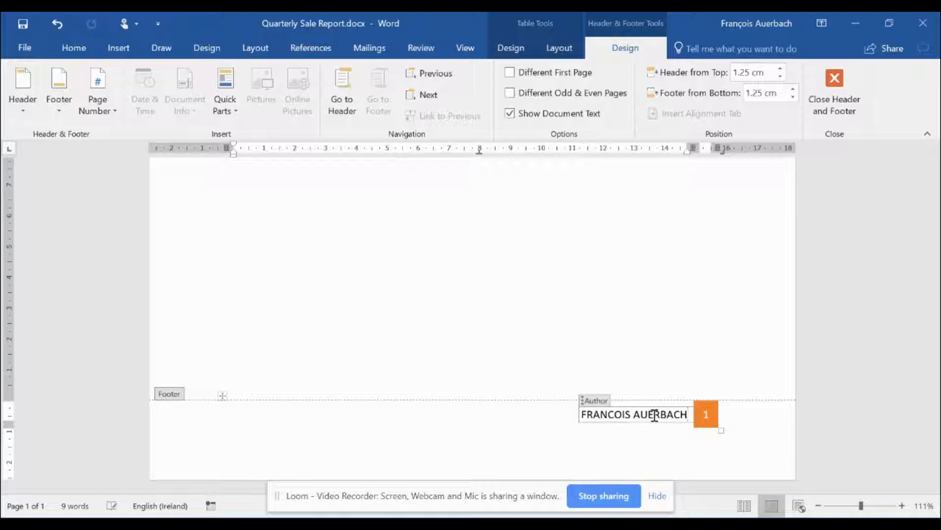
pyautogui.press('Escape')
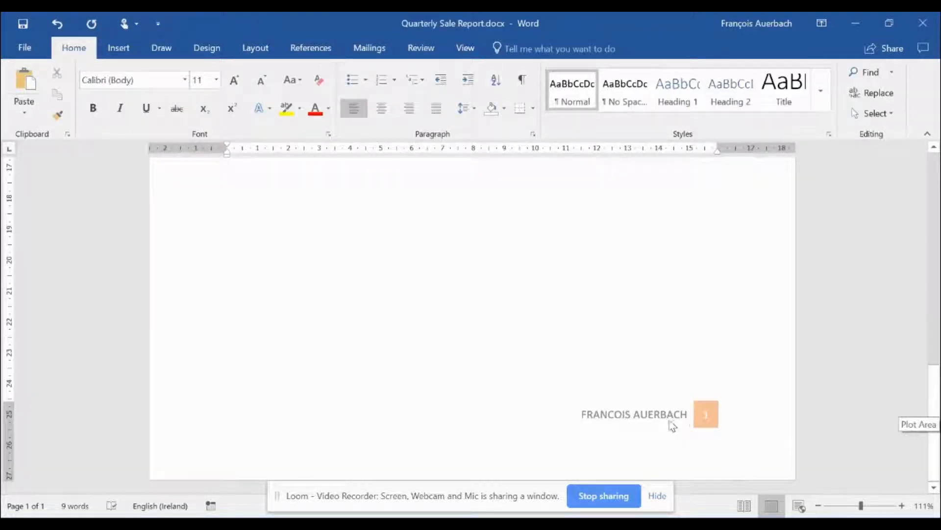
pyautogui.moveTo(934, 422); pyautogui.dragTo(927, 144)
# Step: Insert a page break on the line below the table
pyautogui.scroll(-6, 881, 275)
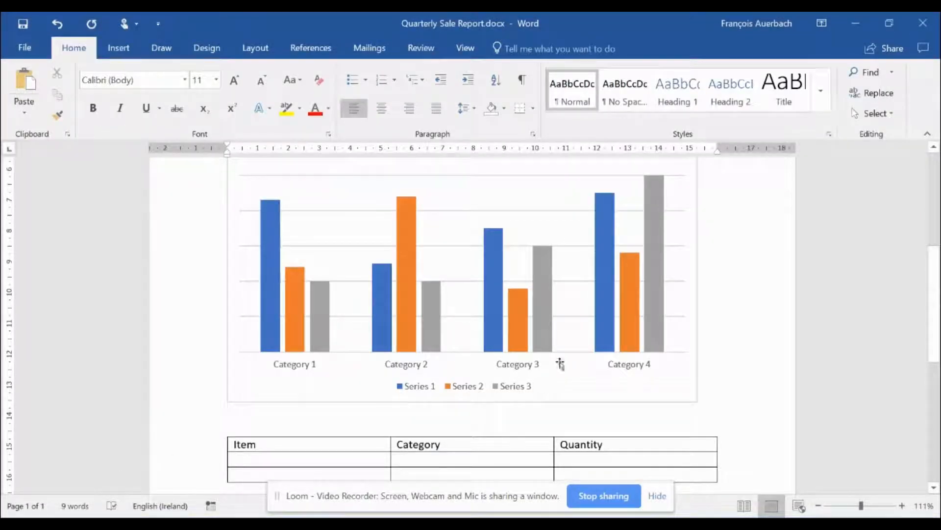
pyautogui.click(250, 53)
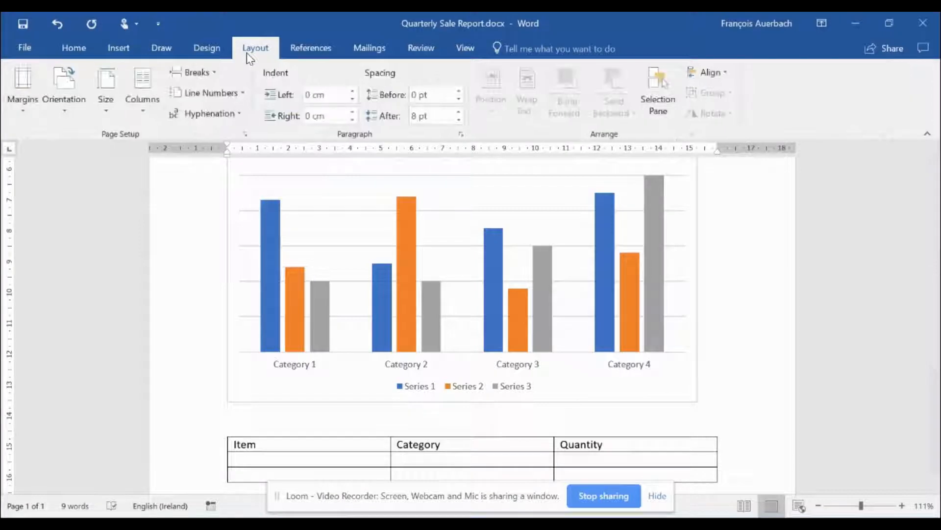
pyautogui.moveTo(934, 282); pyautogui.dragTo(934, 358)
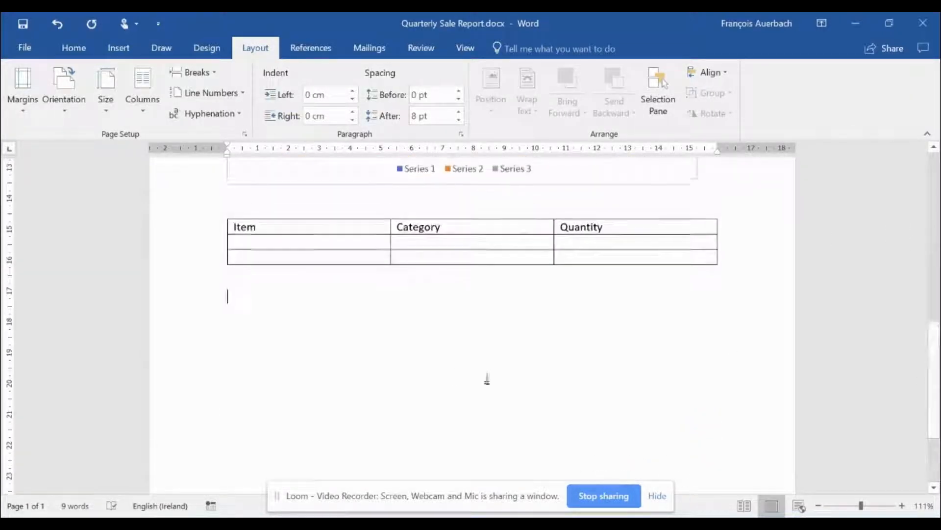
pyautogui.click(336, 286)
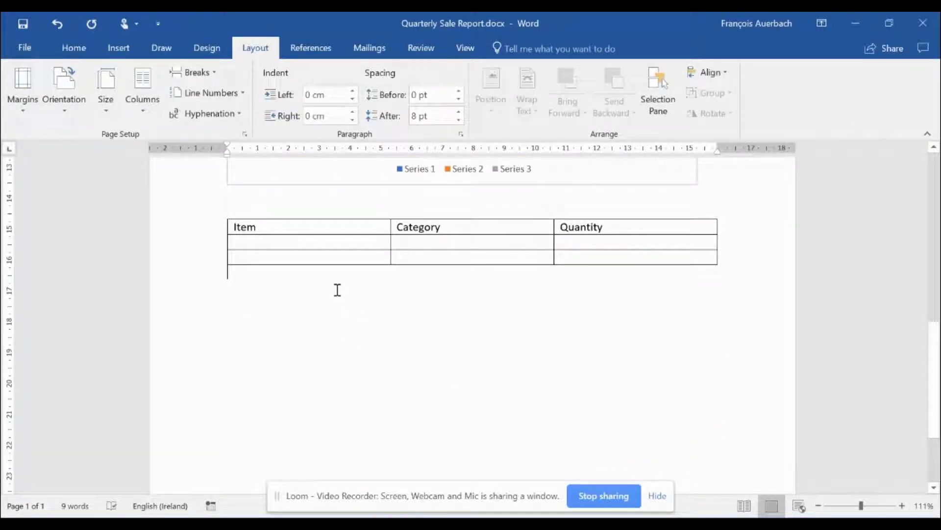
pyautogui.click(217, 77)
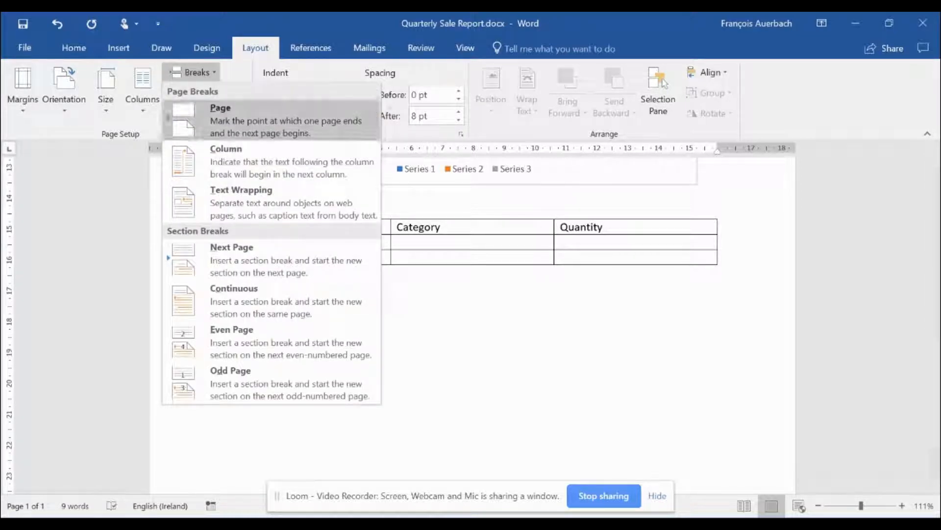
pyautogui.click(230, 115)
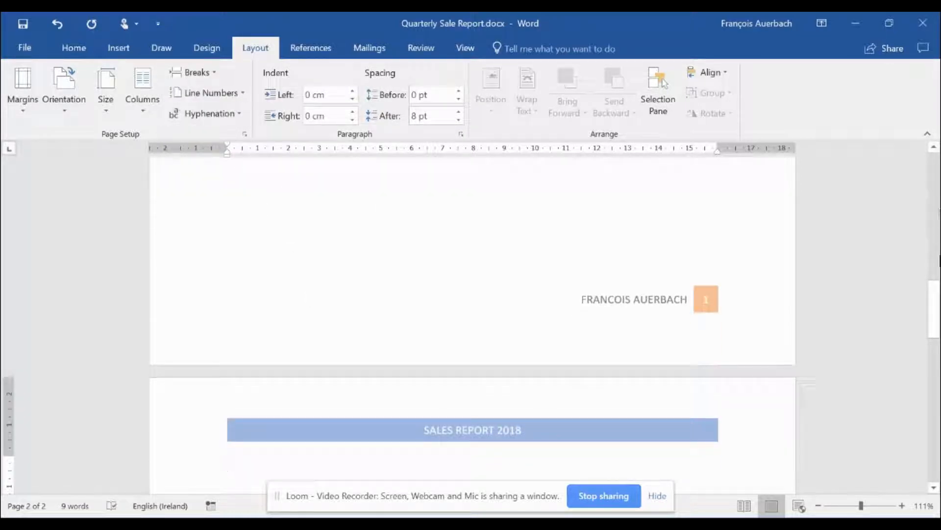
pyautogui.moveTo(940, 301); pyautogui.dragTo(940, 158)
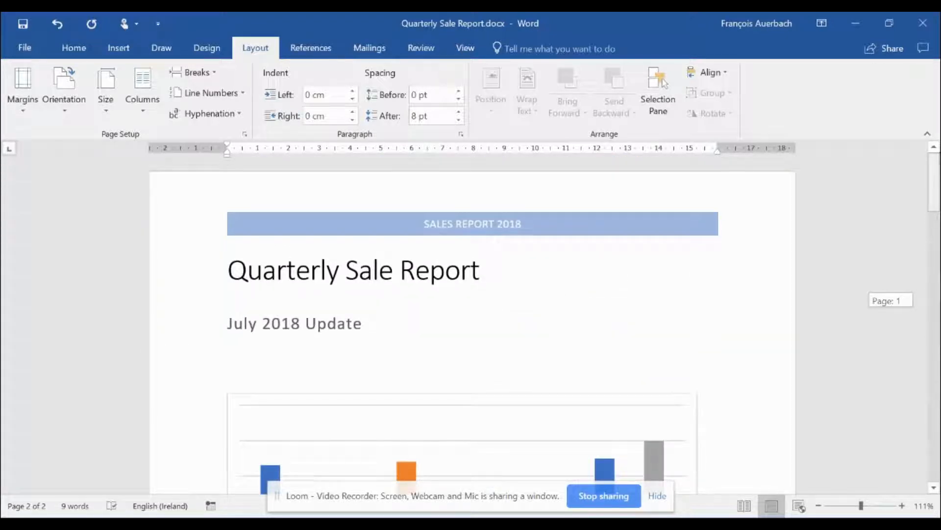
# Step: Reopen the first-page header with the blue SALES REPORT 2018 band for editing
pyautogui.moveTo(940, 158); pyautogui.dragTo(940, 158)
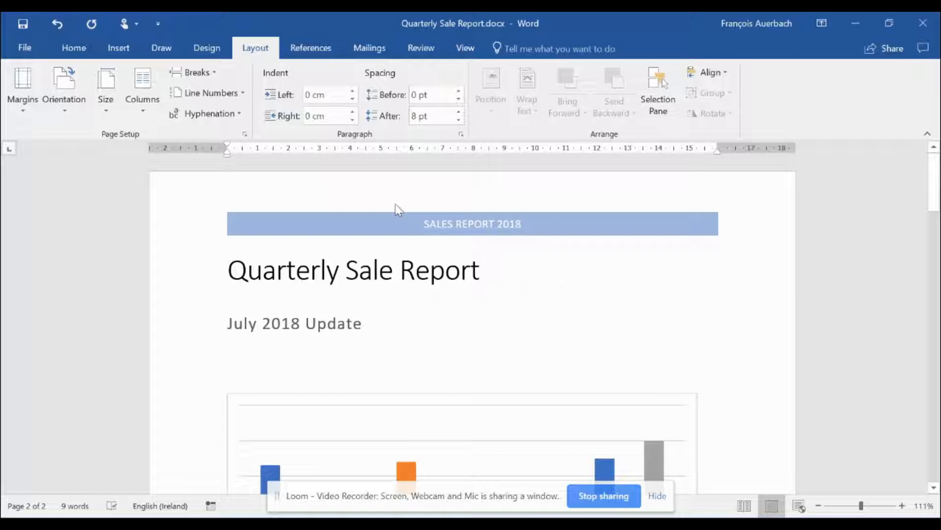
pyautogui.click(331, 230)
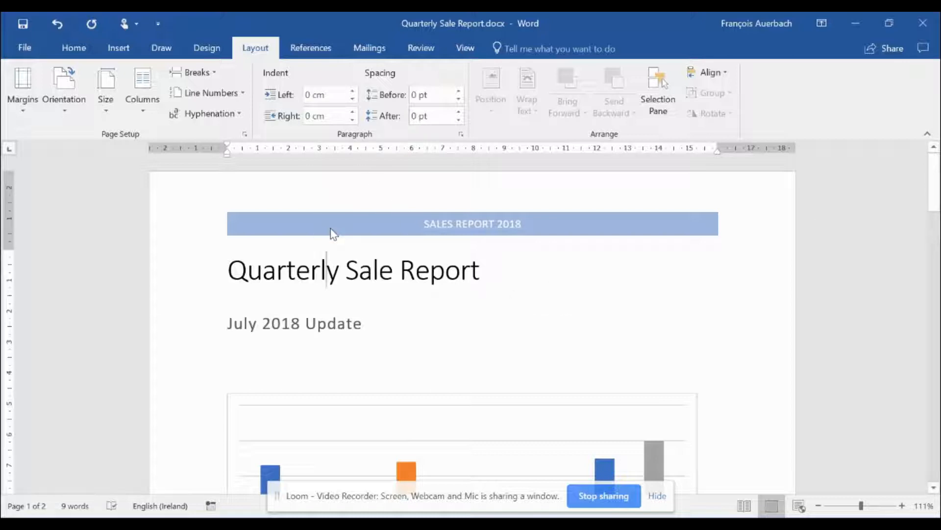
pyautogui.click(661, 240)
pyautogui.doubleClick(625, 228)
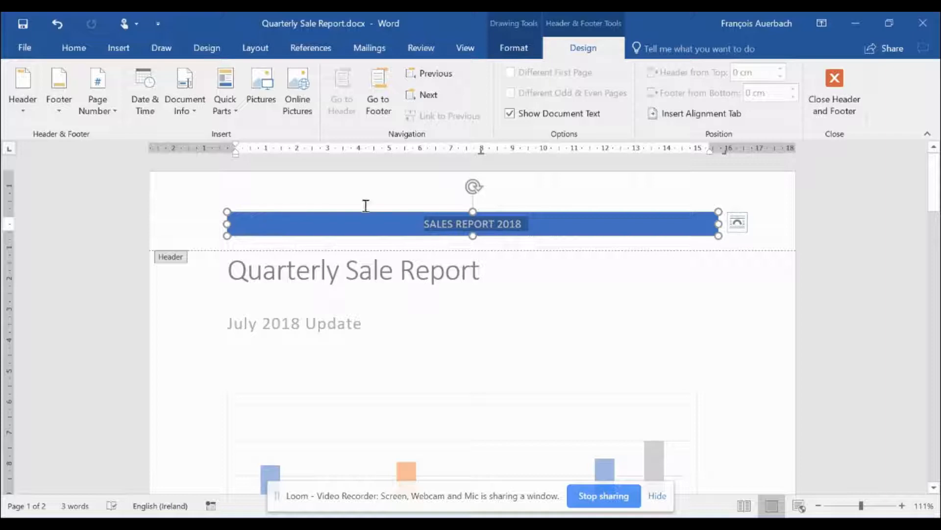
# Step: Apply the orange shape style to the SALES REPORT 2018 header band and confirm it on page two
pyautogui.click(515, 49)
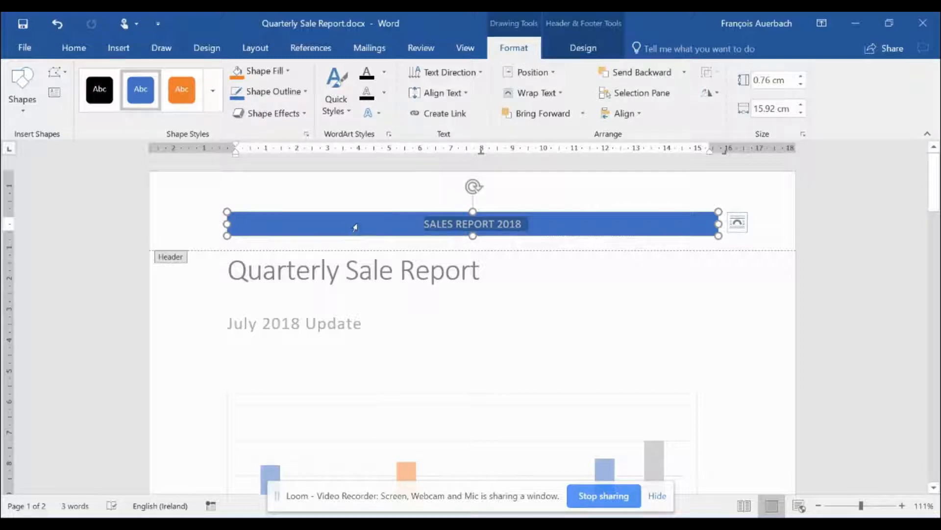
pyautogui.click(187, 98)
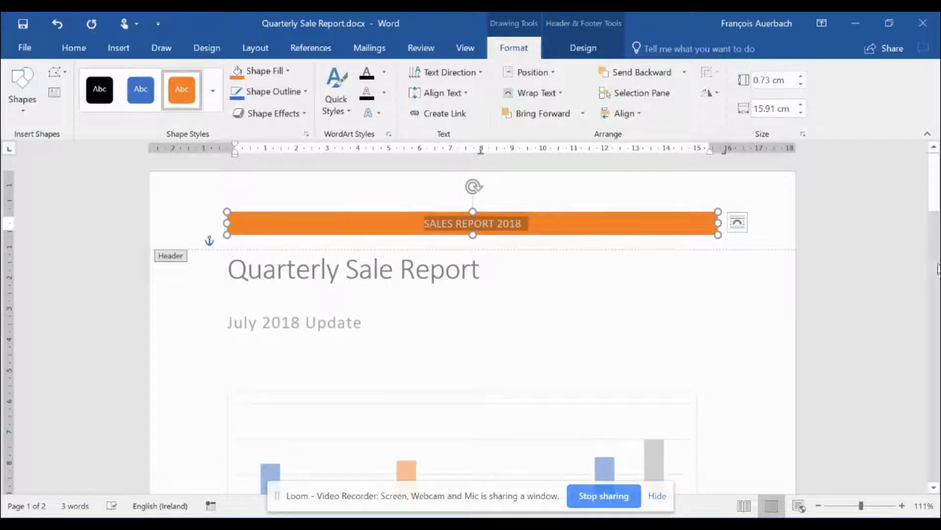
pyautogui.click(938, 260)
pyautogui.moveTo(938, 259); pyautogui.dragTo(938, 332)
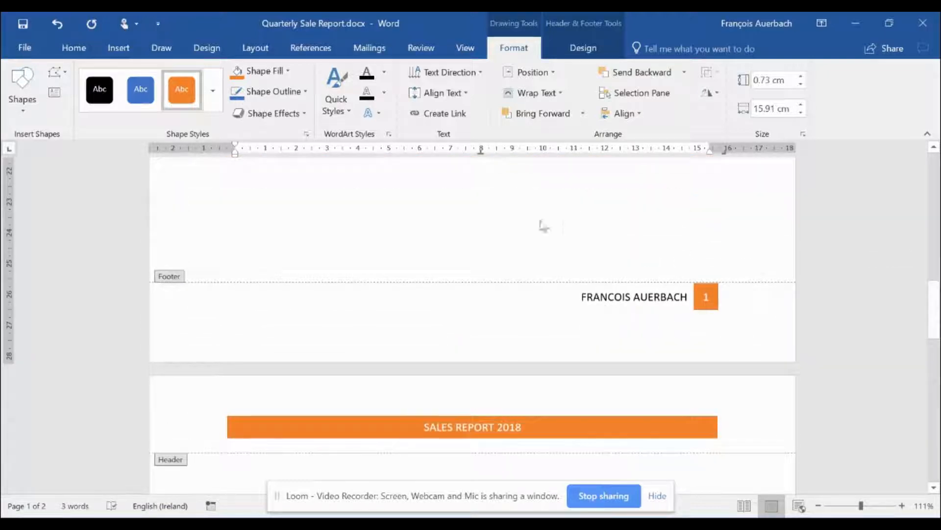